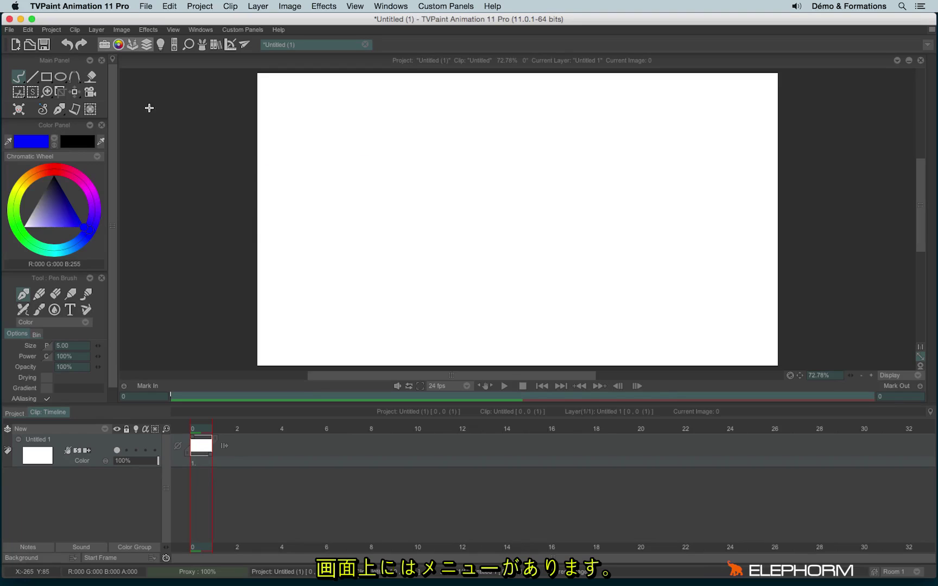
- Browse each menu from File across to Help, ending on Help's tooltip options (None, Short, Full)
{"action": "left_click", "coordinate": [13, 32]}
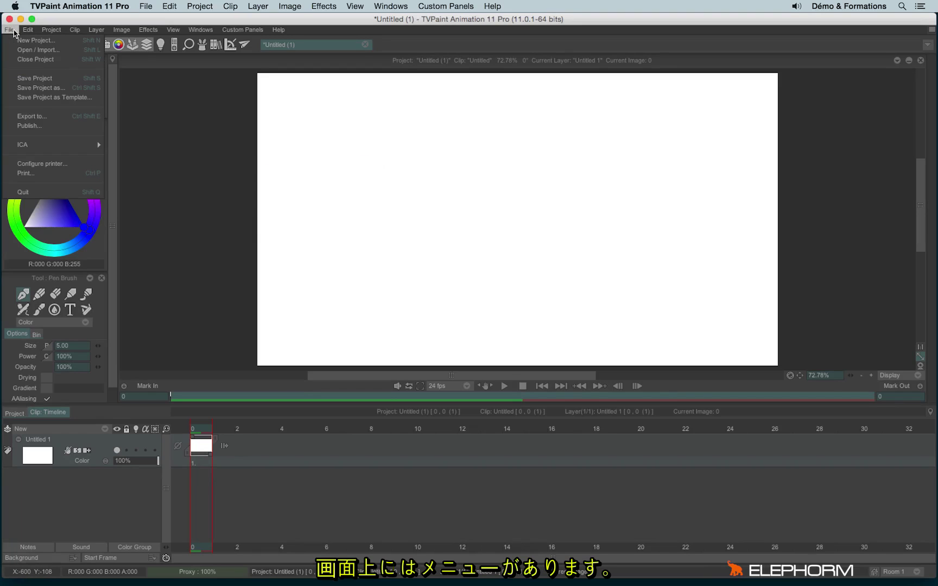
{"action": "mouse_move", "coordinate": [21, 31]}
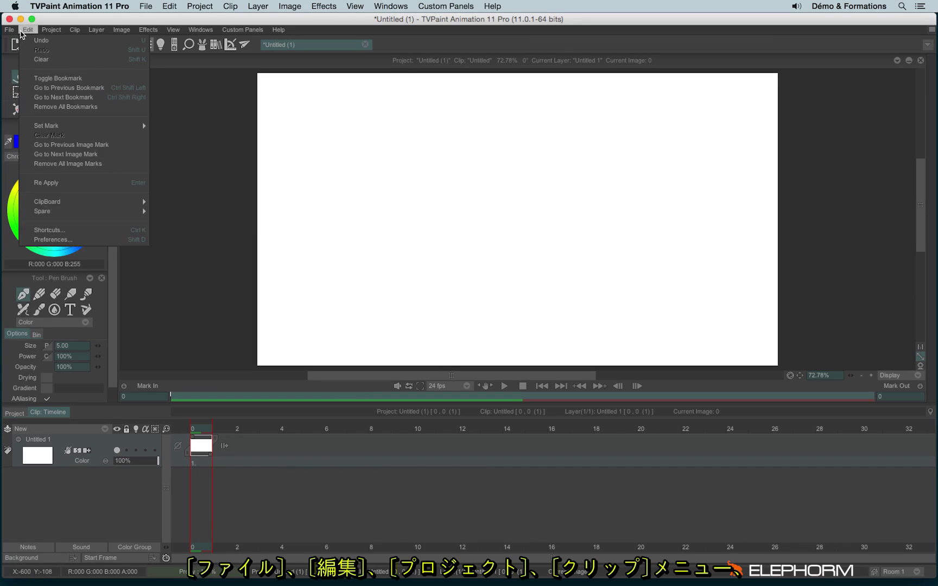
{"action": "mouse_move", "coordinate": [52, 32]}
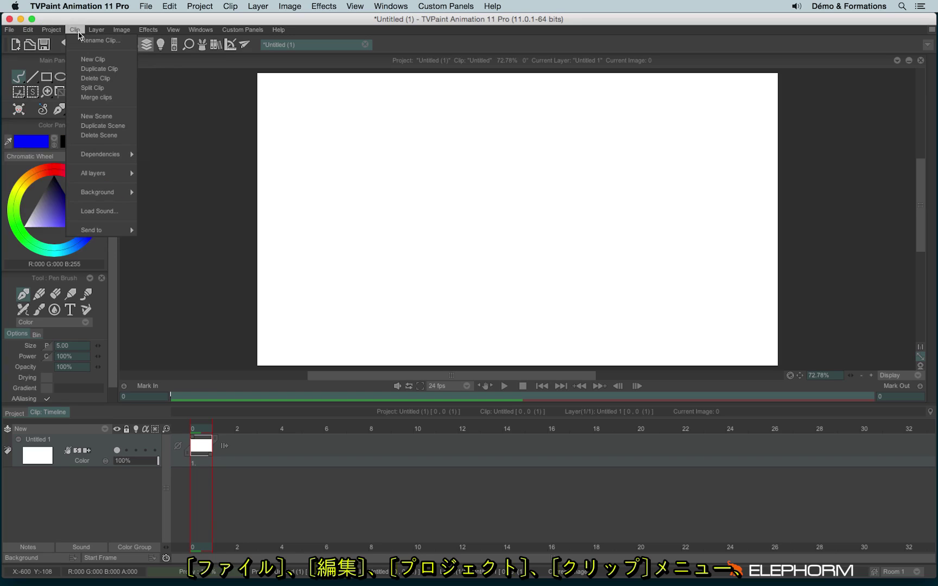
{"action": "mouse_move", "coordinate": [121, 36]}
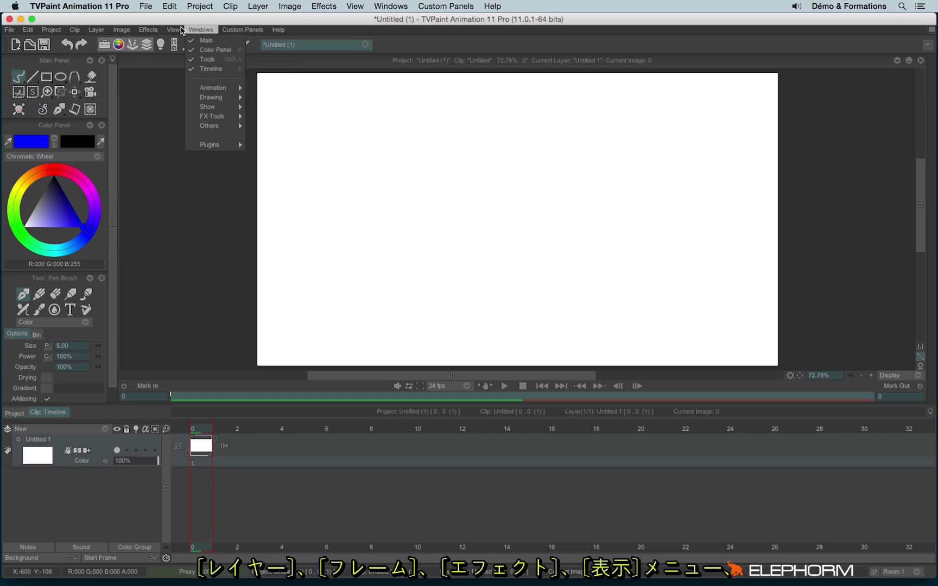
{"action": "mouse_move", "coordinate": [220, 31]}
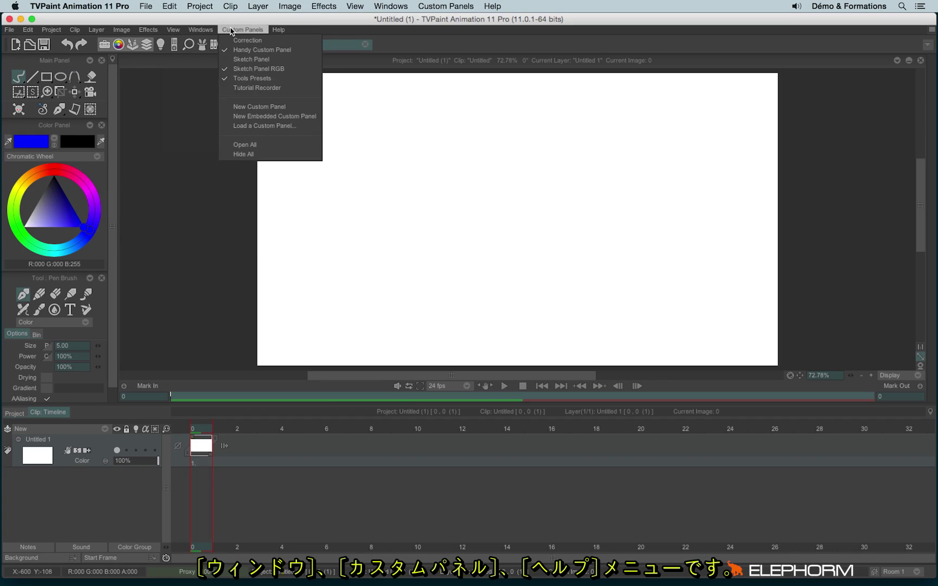
{"action": "mouse_move", "coordinate": [274, 31]}
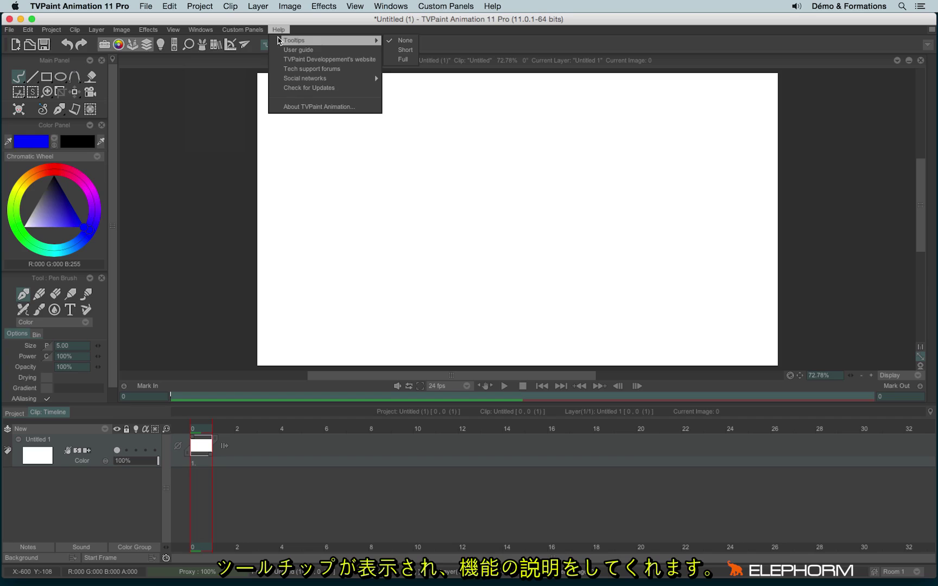
- Set tooltips to Full to preview a tool's tooltip, then set them back to None
{"action": "left_click", "coordinate": [403, 58]}
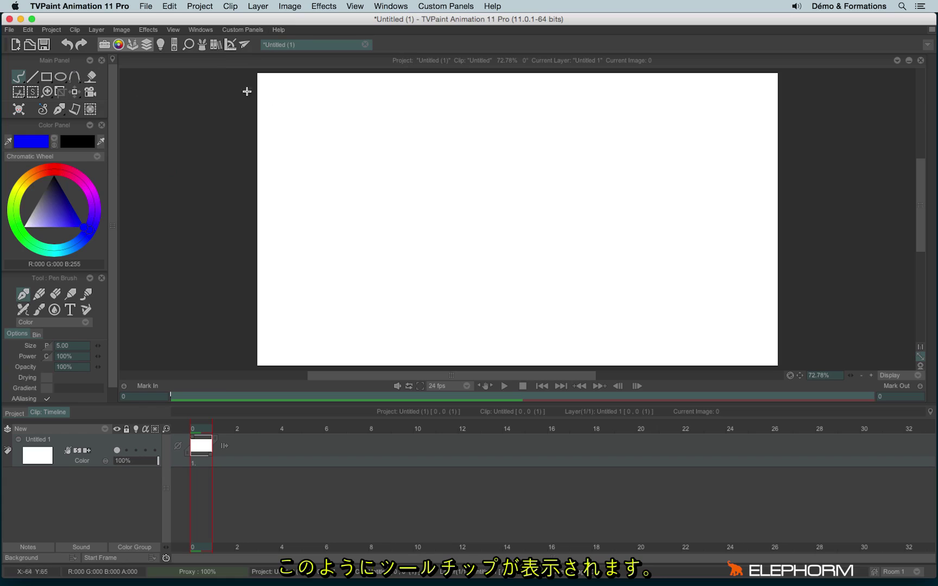
{"action": "left_click", "coordinate": [278, 31]}
{"action": "mouse_move", "coordinate": [284, 43]}
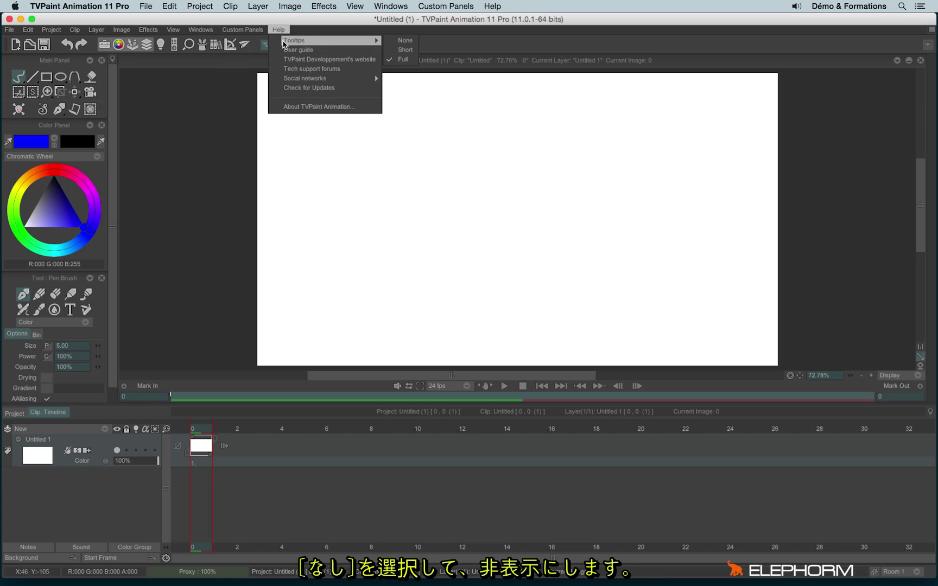
{"action": "left_click", "coordinate": [402, 41]}
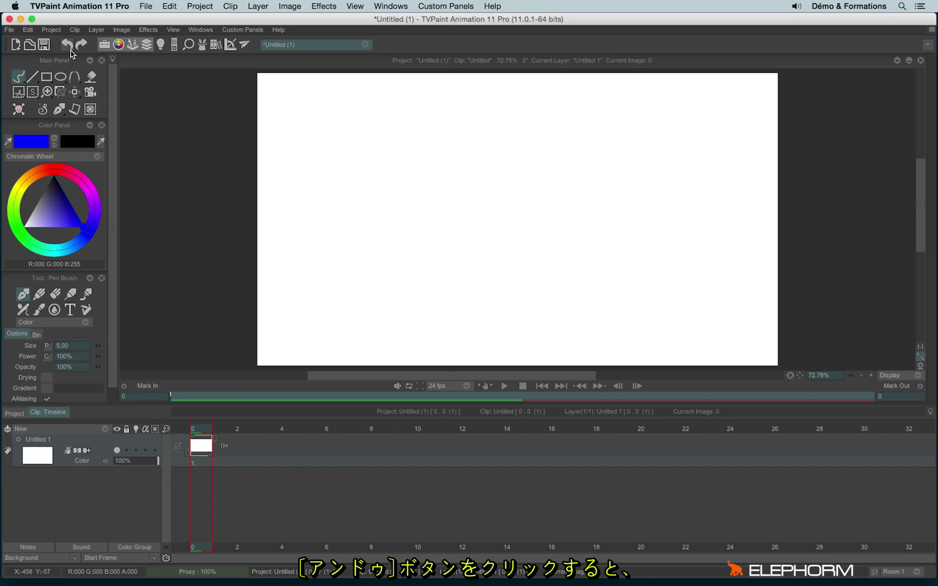
- Draw a blue looping stroke, then undo and redo it with the toolbar icons and U / Shift+U
{"action": "left_click_drag", "start_coordinate": [500, 237], "coordinate": [463, 272]}
{"action": "mouse_move", "coordinate": [468, 309]}
{"action": "left_mouse_down"}
{"action": "mouse_move", "coordinate": [469, 240]}
{"action": "mouse_move", "coordinate": [431, 224]}
{"action": "mouse_move", "coordinate": [458, 217]}
{"action": "left_mouse_up"}
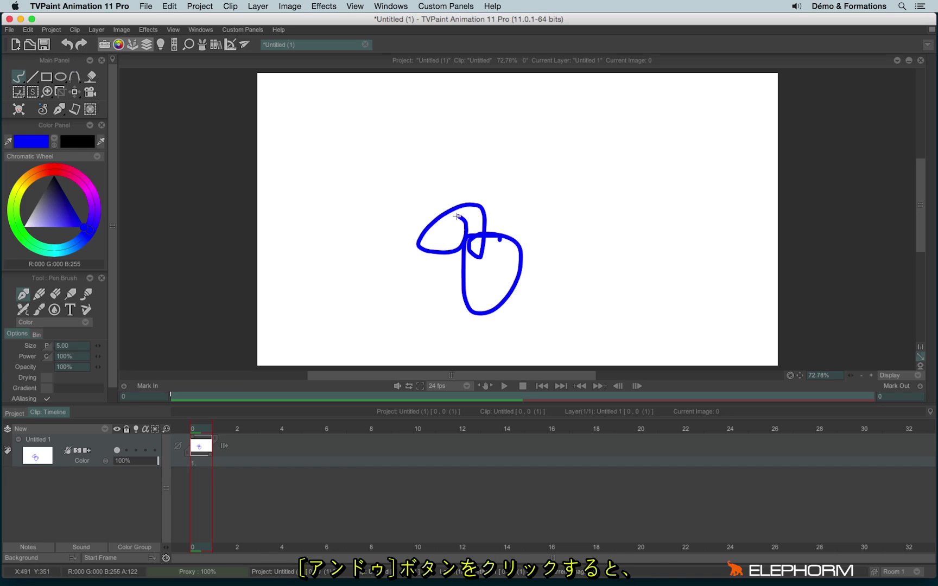
{"action": "left_click", "coordinate": [67, 47]}
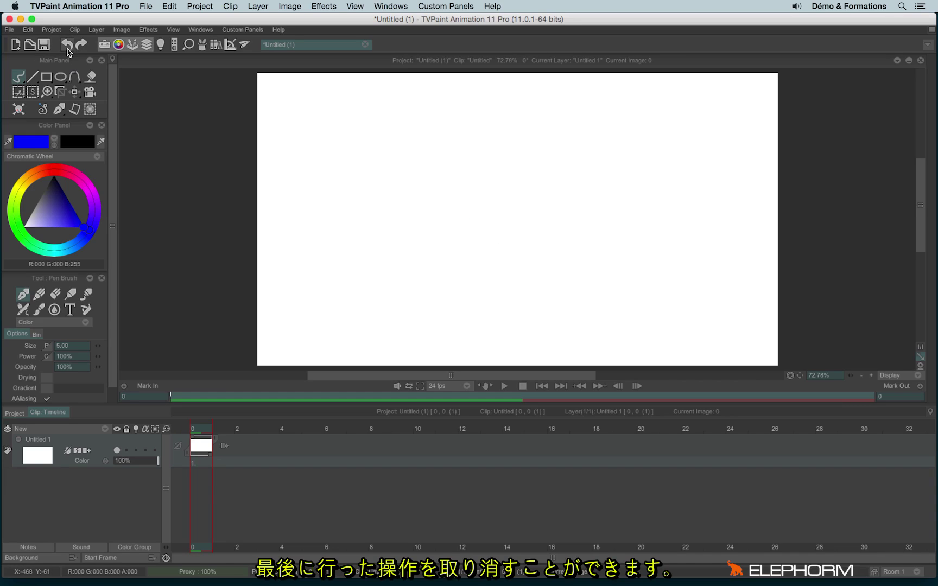
{"action": "left_click", "coordinate": [81, 46]}
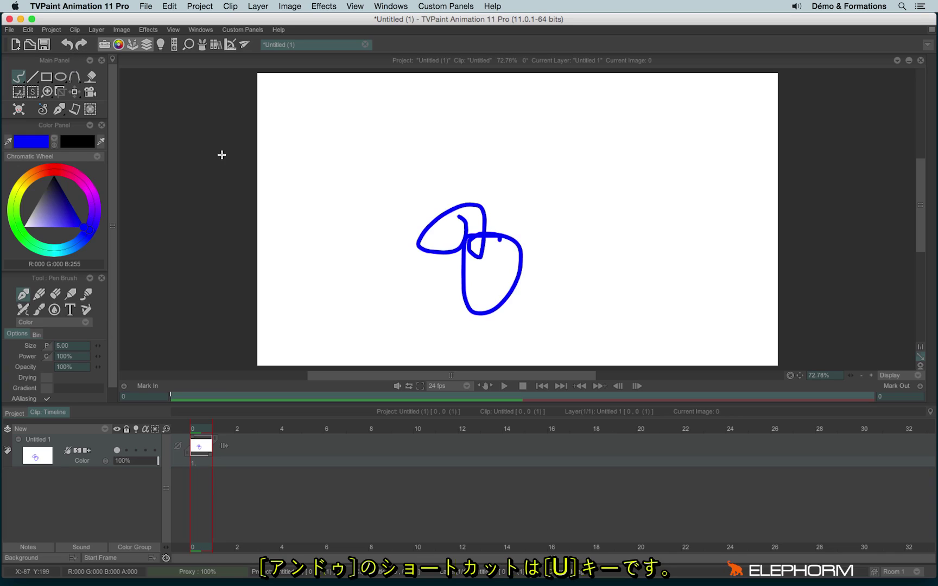
{"action": "key", "text": "u"}
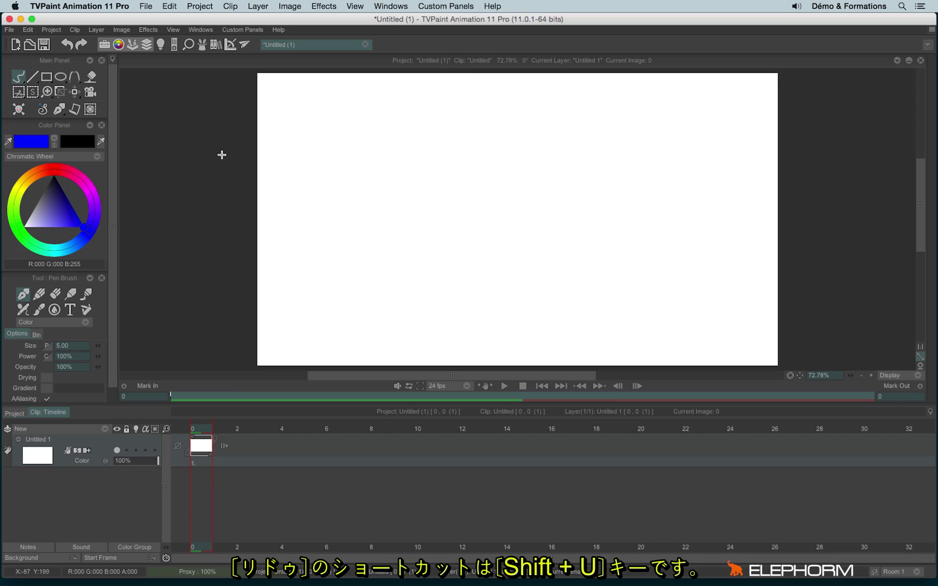
{"action": "key", "text": "shift+u"}
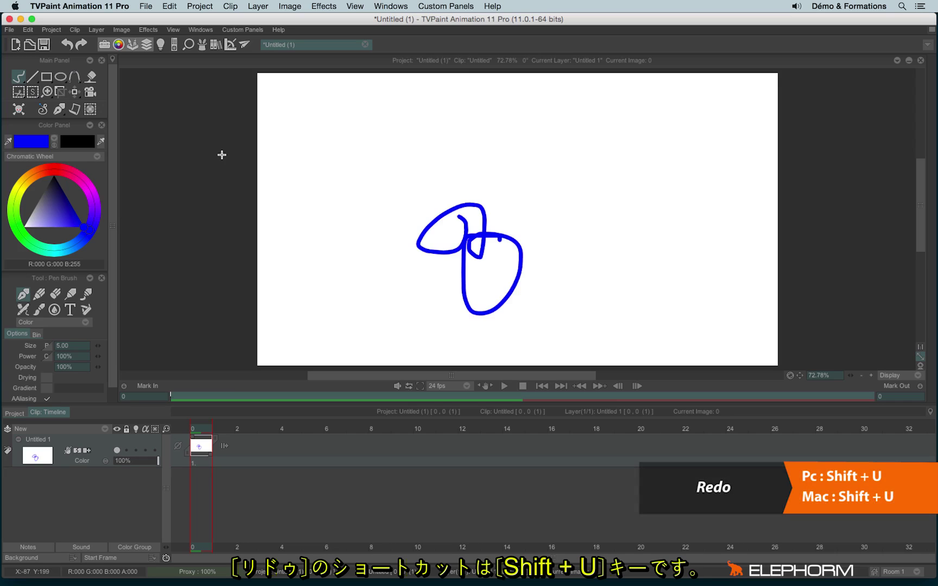
{"action": "left_click", "coordinate": [104, 46]}
{"action": "left_click", "coordinate": [104, 46]}
{"action": "left_click", "coordinate": [104, 46]}
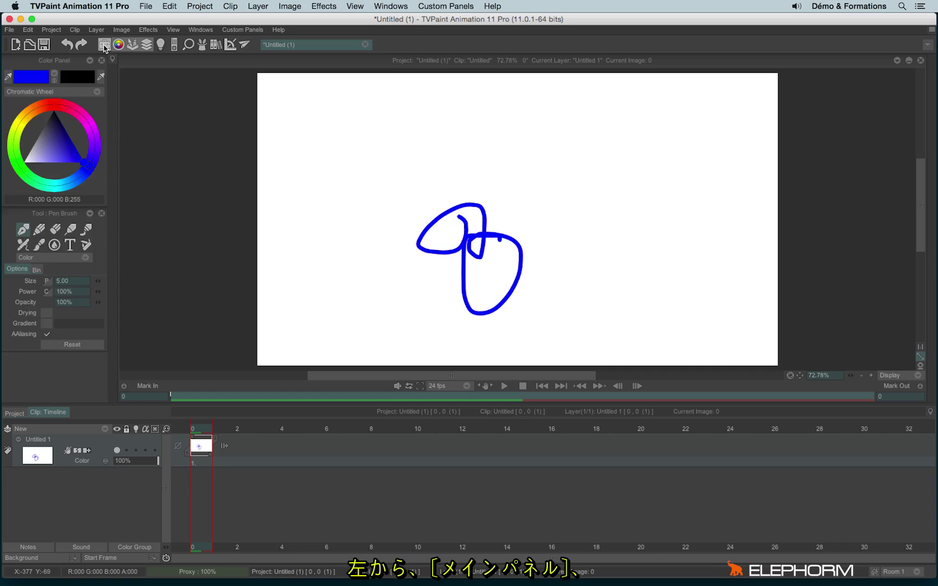
{"action": "left_click", "coordinate": [104, 46]}
{"action": "left_click", "coordinate": [119, 45]}
{"action": "left_click", "coordinate": [120, 46]}
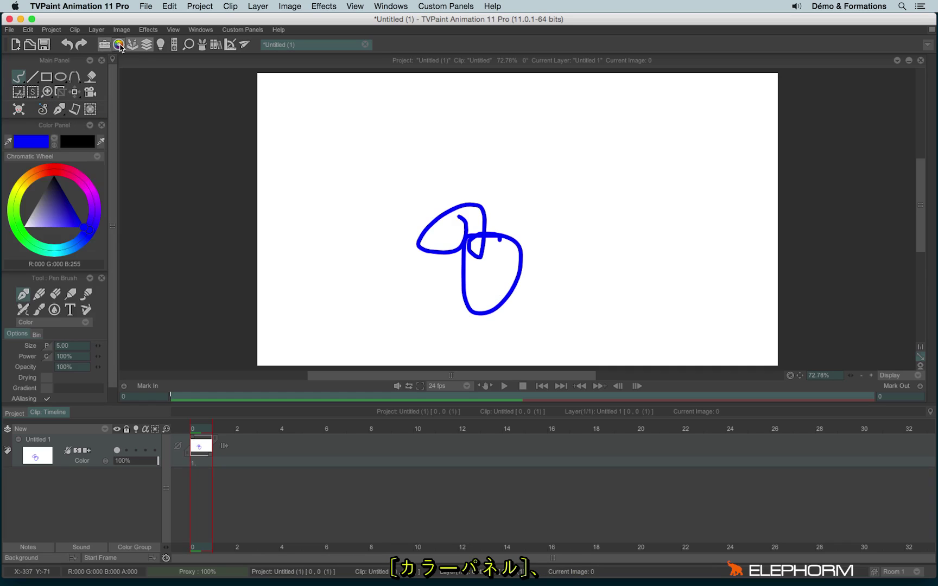
{"action": "left_click", "coordinate": [134, 46]}
{"action": "left_click", "coordinate": [133, 47]}
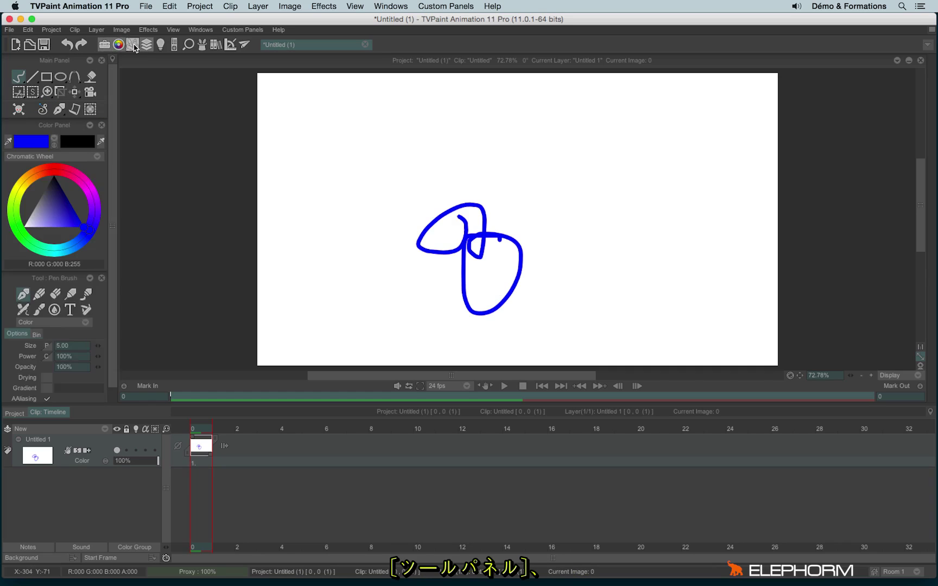
{"action": "left_click", "coordinate": [133, 46]}
{"action": "left_click", "coordinate": [133, 47]}
{"action": "left_click", "coordinate": [149, 47]}
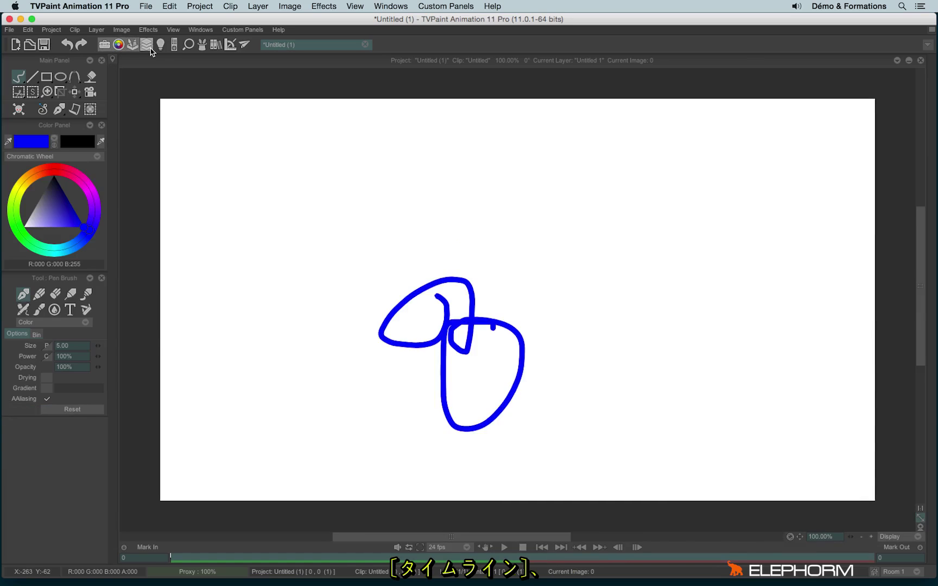
{"action": "left_click", "coordinate": [149, 47]}
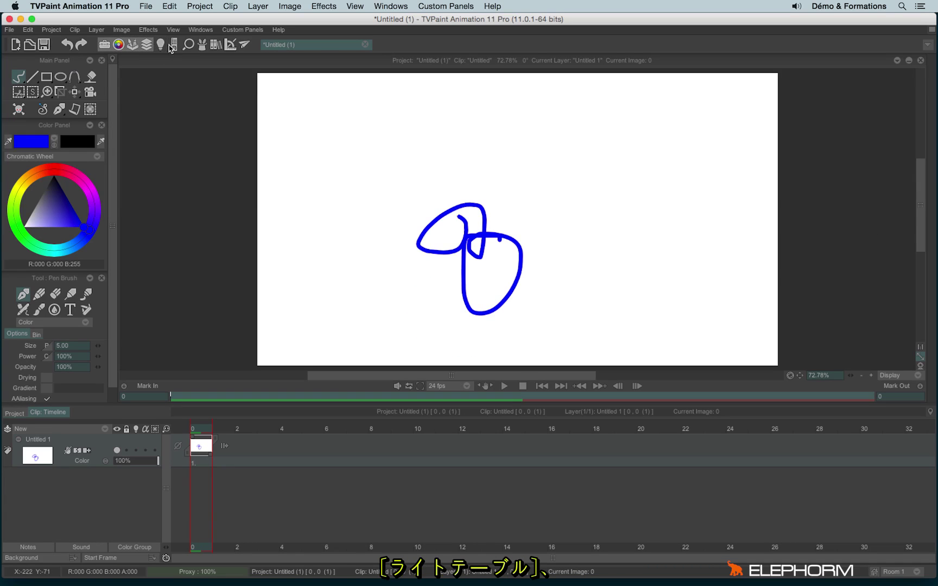
{"action": "left_click", "coordinate": [174, 46]}
{"action": "left_click", "coordinate": [174, 47]}
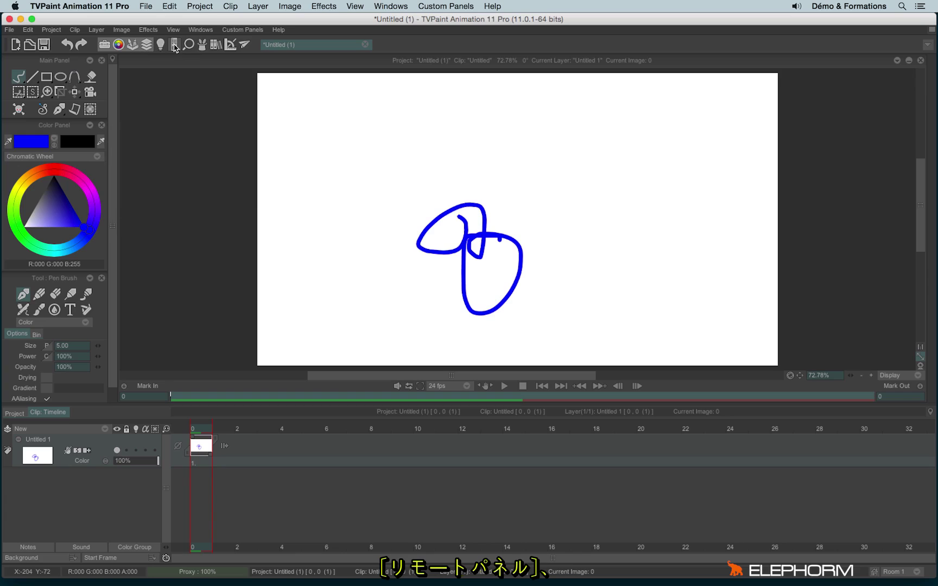
{"action": "left_click", "coordinate": [188, 46]}
{"action": "left_click", "coordinate": [188, 46]}
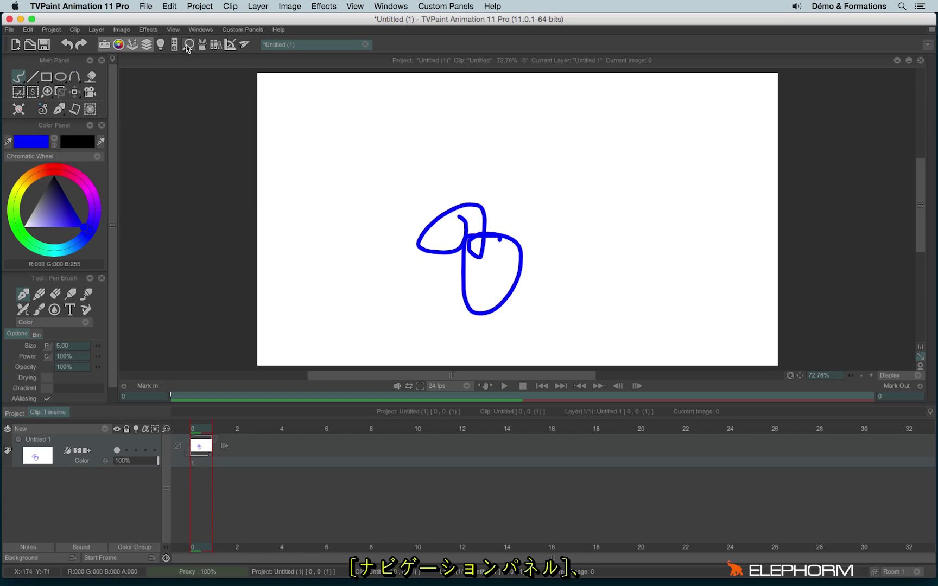
{"action": "left_click", "coordinate": [204, 47]}
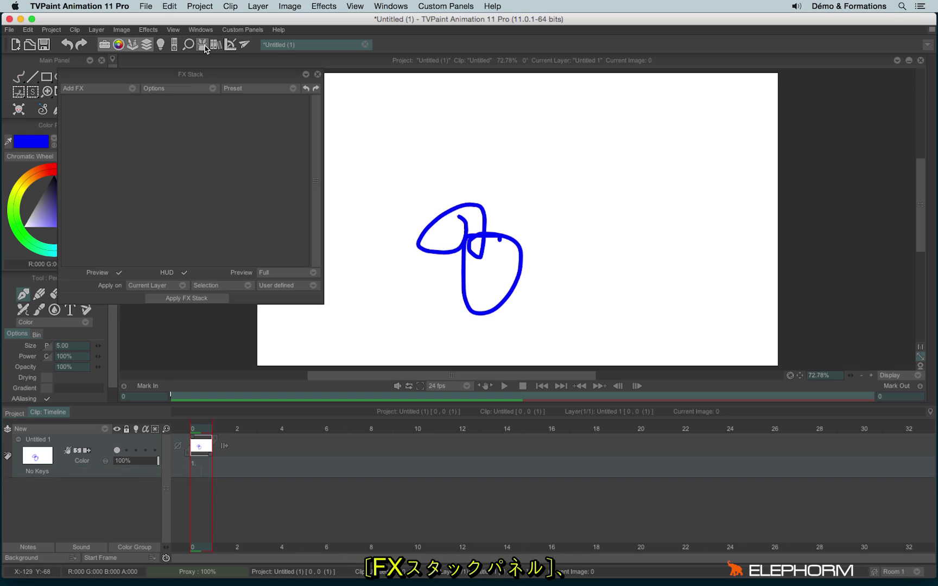
{"action": "left_click", "coordinate": [204, 47]}
{"action": "left_click", "coordinate": [218, 46]}
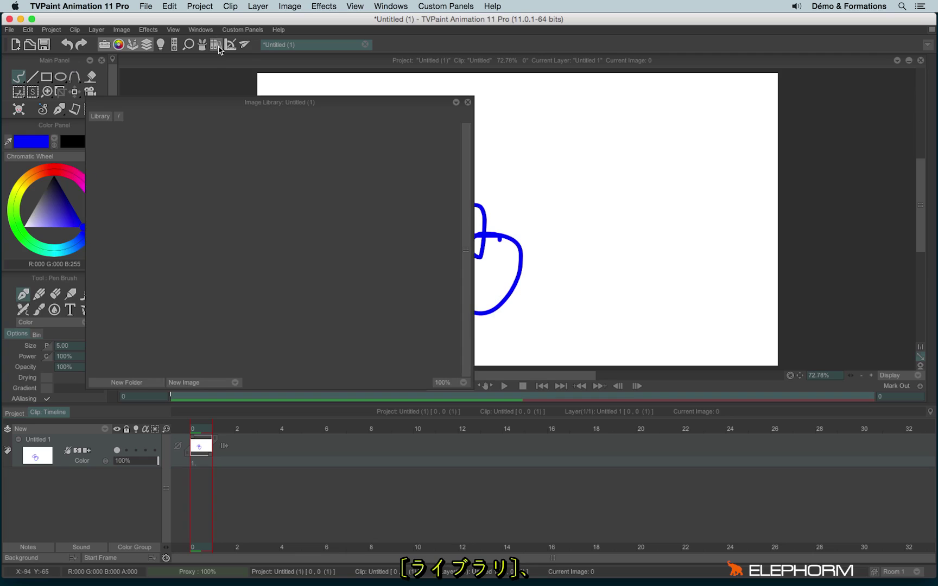
{"action": "left_click", "coordinate": [219, 48]}
{"action": "left_click", "coordinate": [230, 48]}
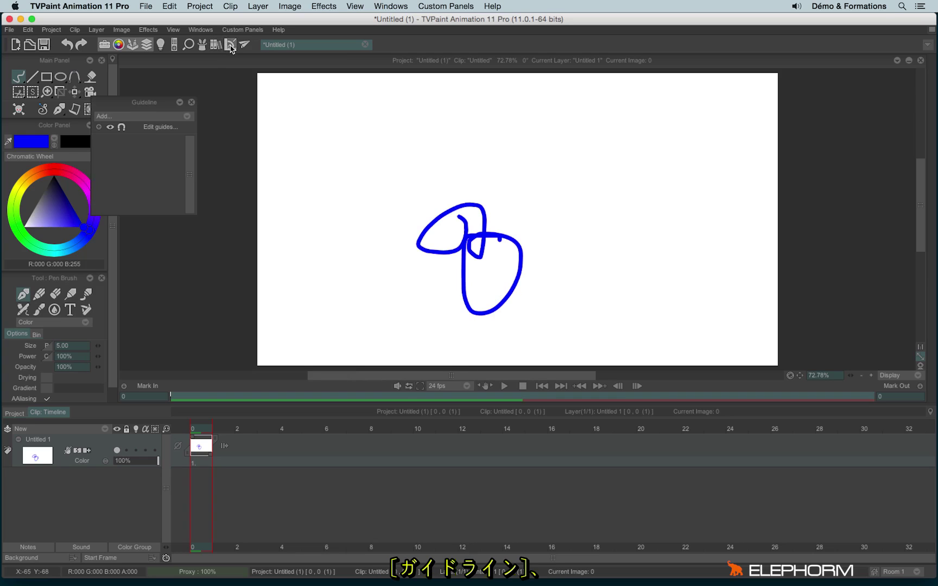
{"action": "left_click", "coordinate": [231, 47]}
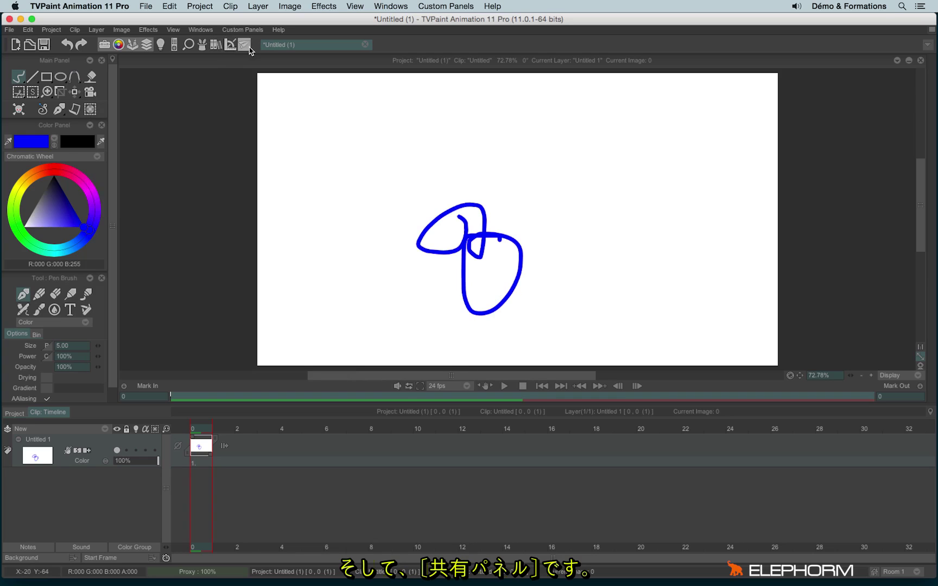
{"action": "left_click", "coordinate": [247, 47]}
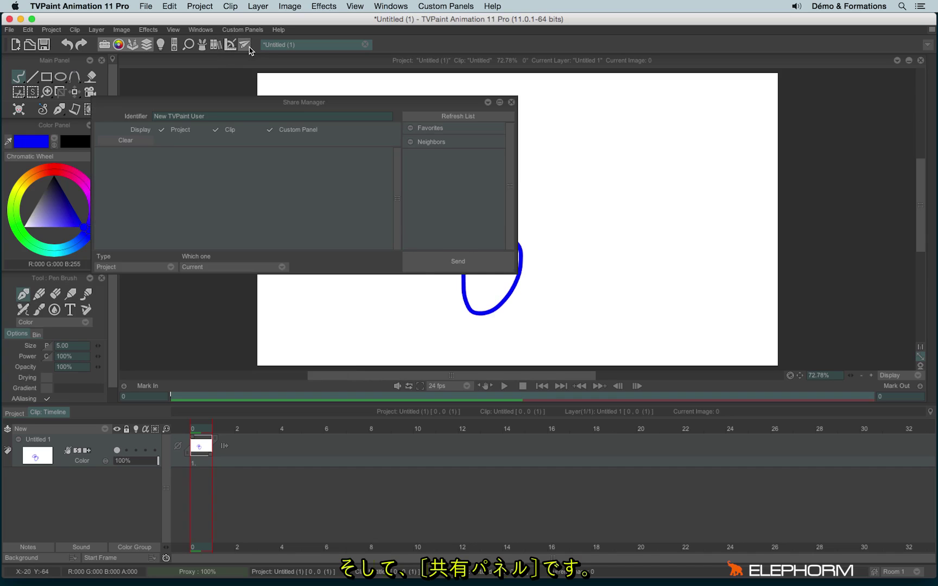
{"action": "left_click", "coordinate": [247, 47]}
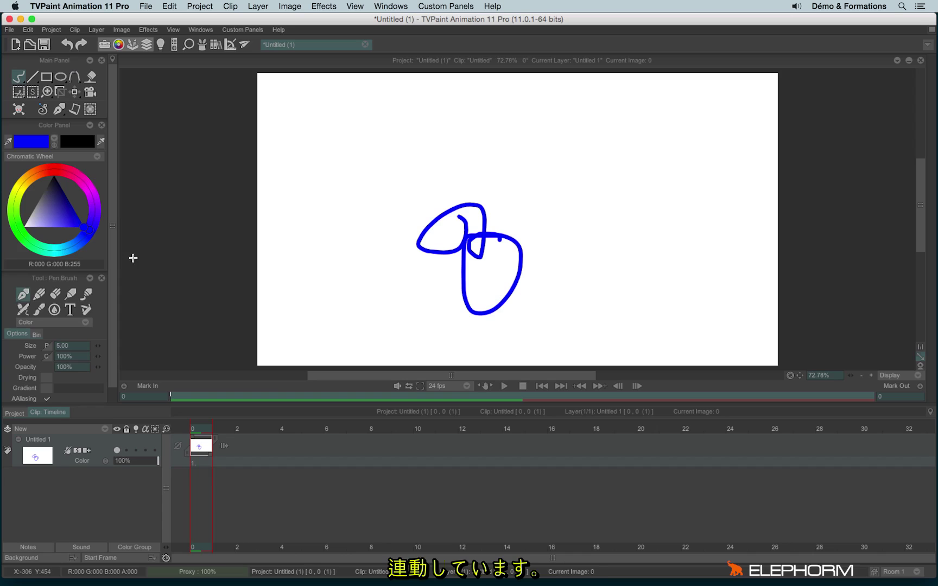
- Float the tool options panel and cycle through rectangle, ellipse, fill and custom-brush tools to the selection tool
{"action": "mouse_move", "coordinate": [68, 279]}
{"action": "left_mouse_down"}
{"action": "mouse_move", "coordinate": [147, 271]}
{"action": "mouse_move", "coordinate": [213, 93]}
{"action": "left_mouse_up"}
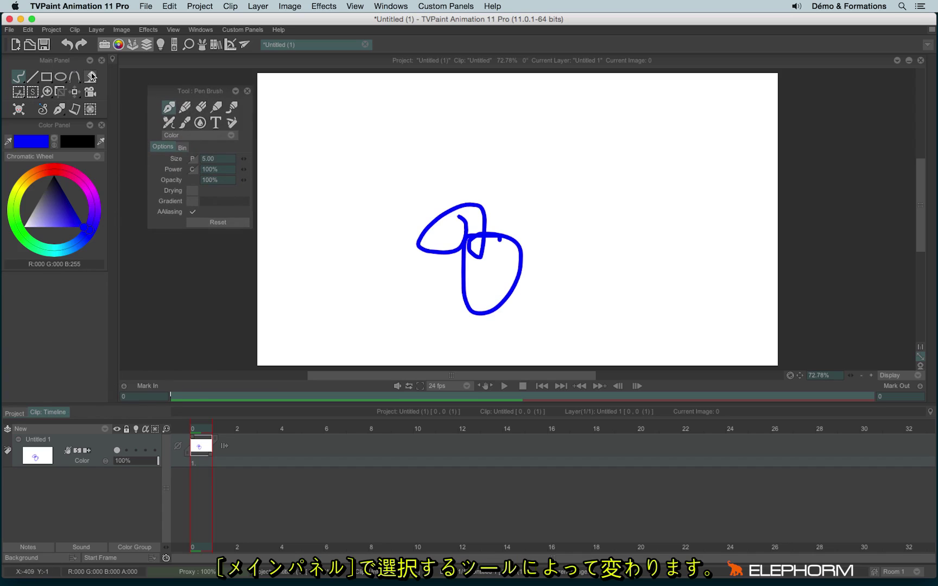
{"action": "left_click", "coordinate": [47, 79]}
{"action": "left_click", "coordinate": [60, 77]}
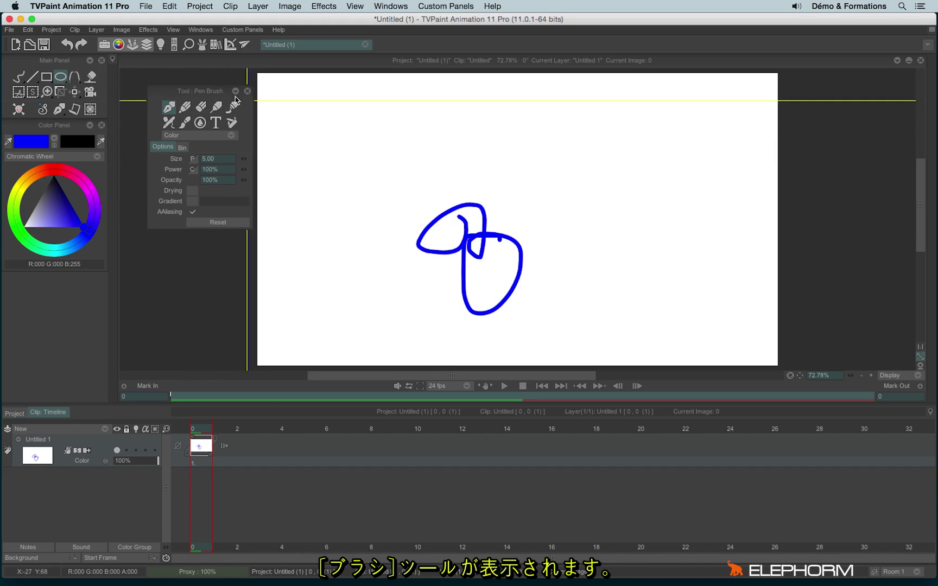
{"action": "left_click", "coordinate": [92, 79]}
{"action": "left_click", "coordinate": [19, 93]}
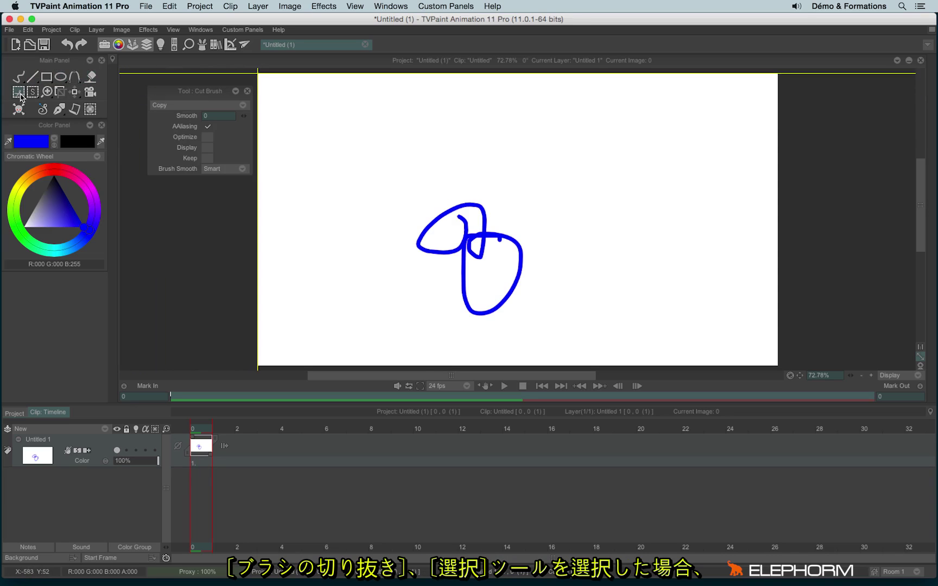
{"action": "left_click", "coordinate": [33, 92]}
{"action": "left_click", "coordinate": [81, 93]}
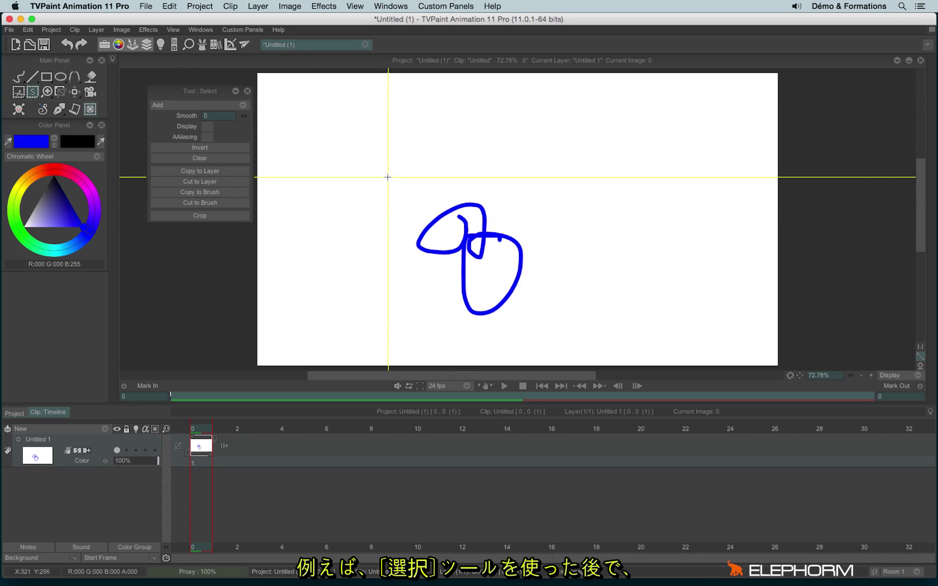
- Select the area around the blue scribble, clear it with the Pen Brush active, and dock the brush settings on the left
{"action": "left_click_drag", "start_coordinate": [388, 176], "coordinate": [566, 318]}
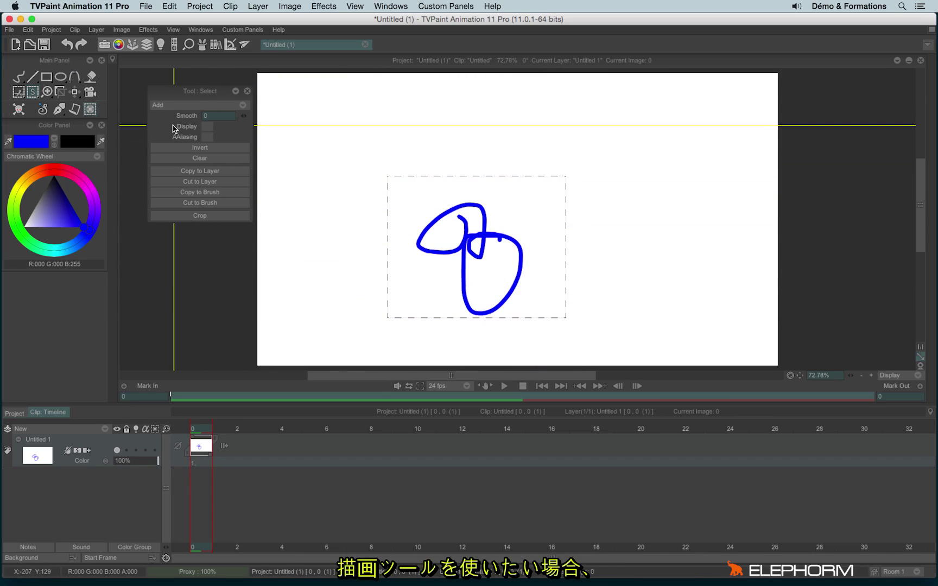
{"action": "left_click", "coordinate": [21, 79]}
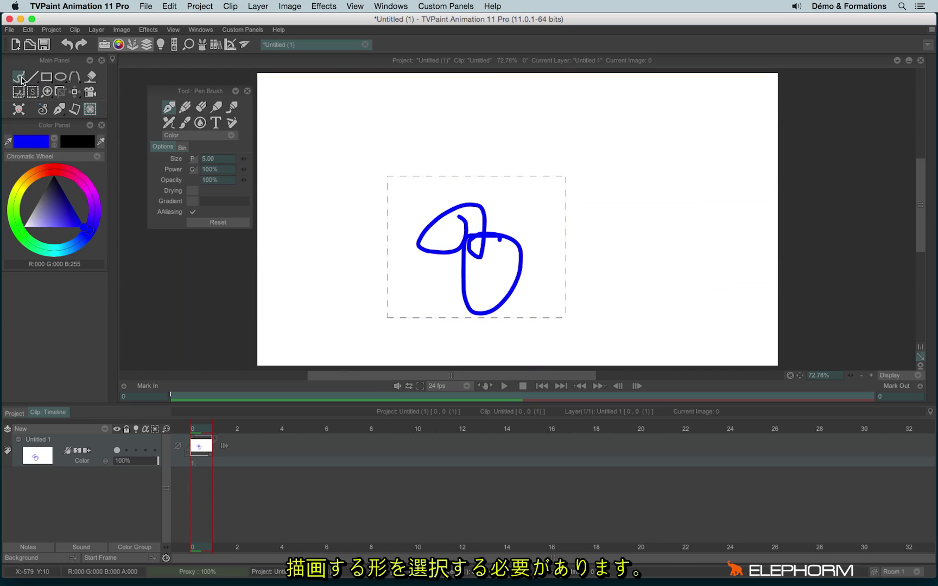
{"action": "key", "text": "BackSpace"}
{"action": "mouse_move", "coordinate": [206, 90]}
{"action": "left_mouse_down"}
{"action": "mouse_move", "coordinate": [188, 165]}
{"action": "mouse_move", "coordinate": [125, 278]}
{"action": "left_mouse_up"}
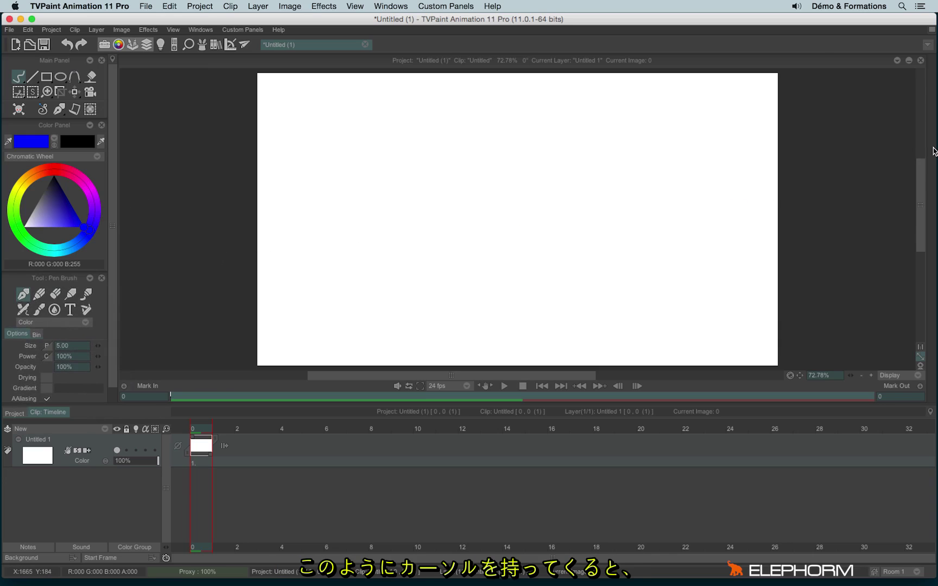
- Paint a test dot on the canvas and undo it
{"action": "mouse_move", "coordinate": [935, 151]}
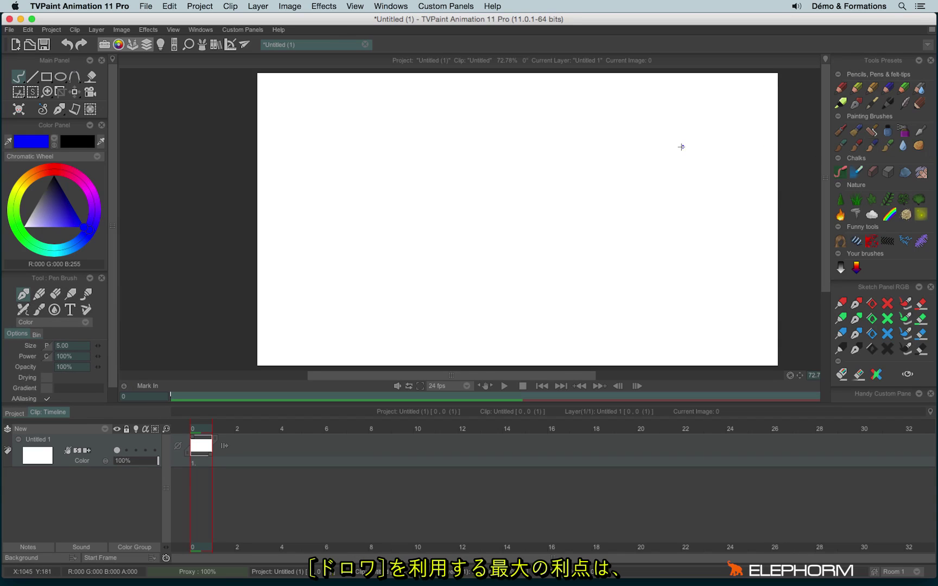
{"action": "left_click", "coordinate": [703, 146]}
{"action": "key", "text": "super+z"}
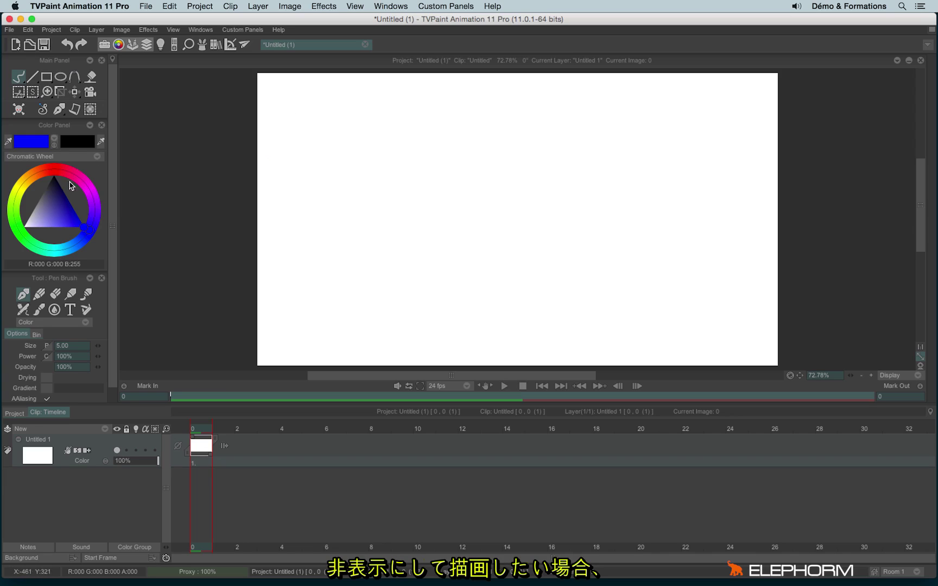
- Unpin then re-pin the left tool and colour drawer, and pin then unpin the brush presets drawer
{"action": "left_click", "coordinate": [113, 59]}
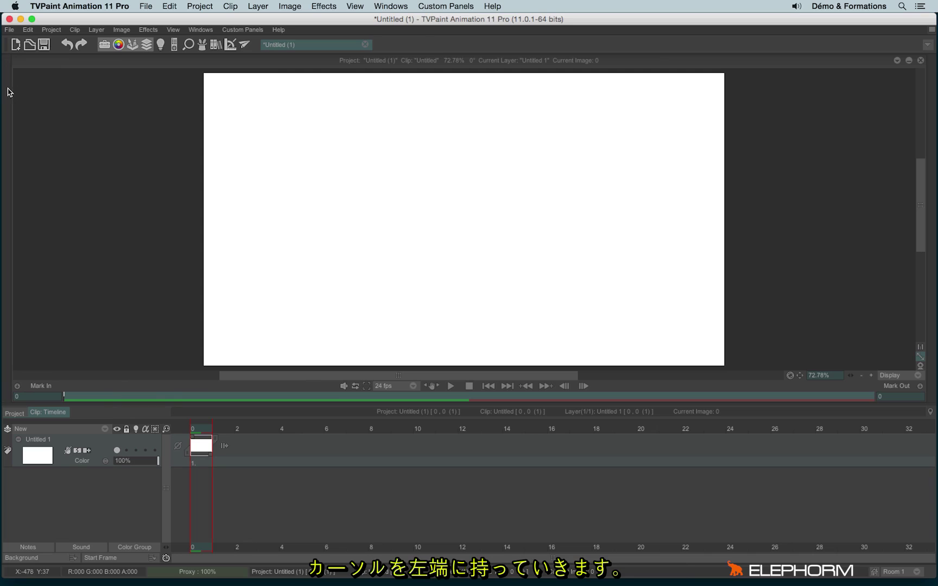
{"action": "mouse_move", "coordinate": [5, 90]}
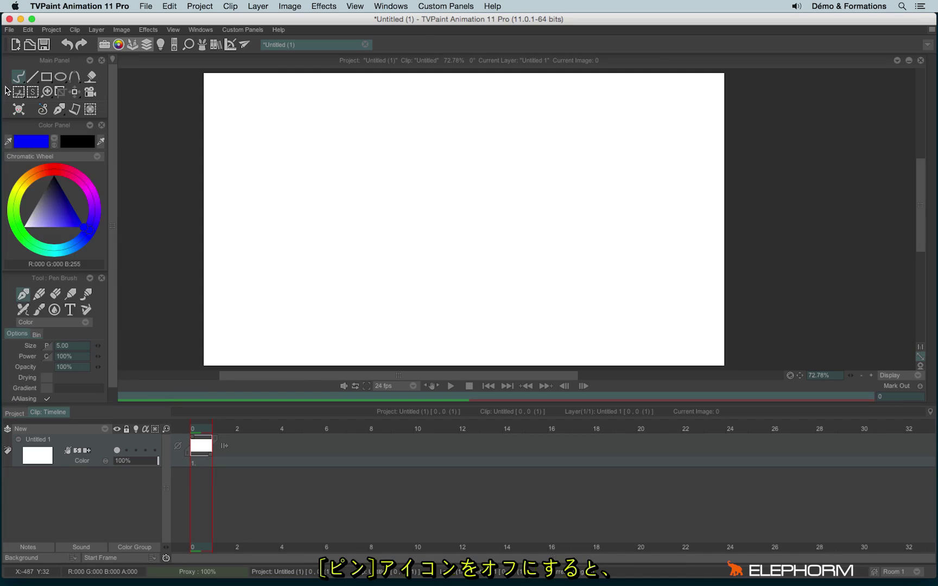
{"action": "left_click", "coordinate": [111, 61]}
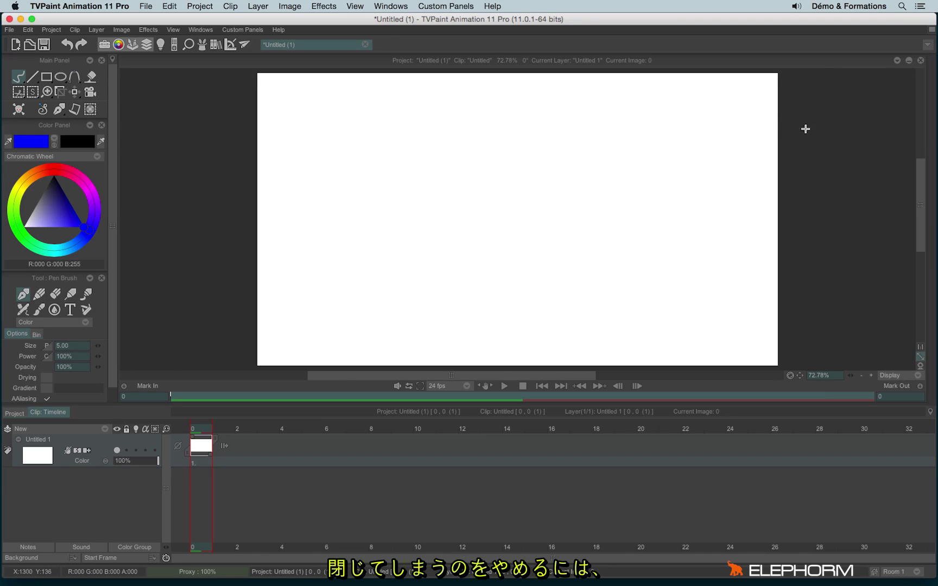
{"action": "mouse_move", "coordinate": [935, 128]}
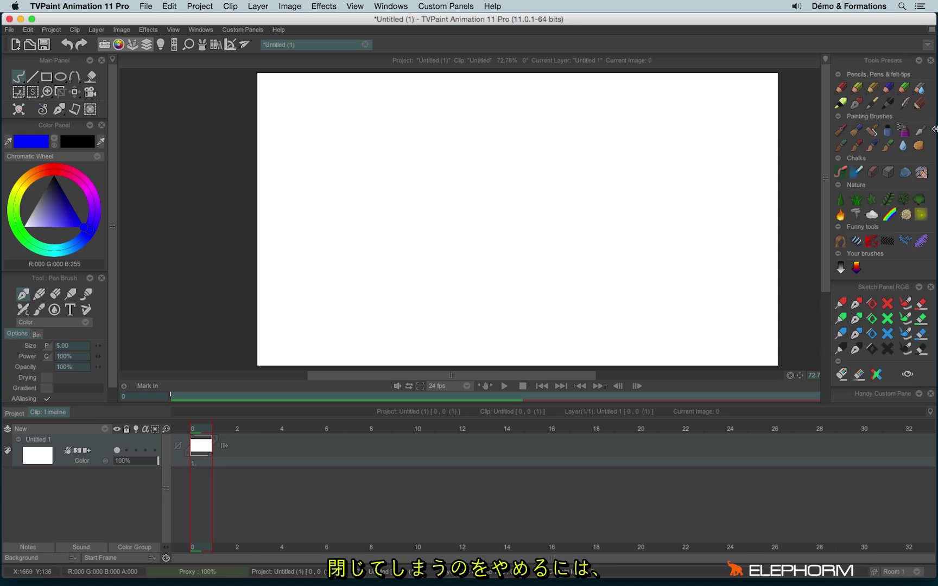
{"action": "left_click", "coordinate": [827, 59]}
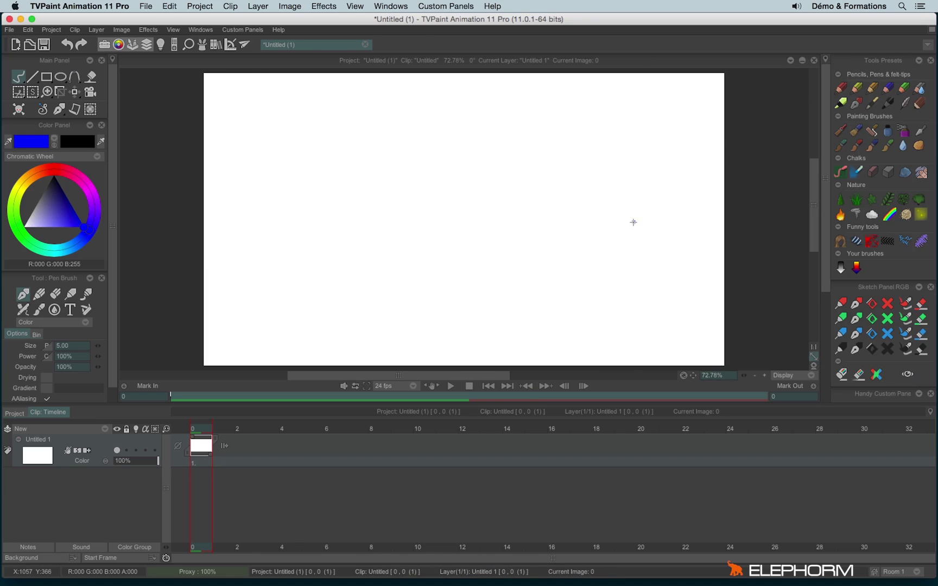
{"action": "left_click", "coordinate": [826, 59]}
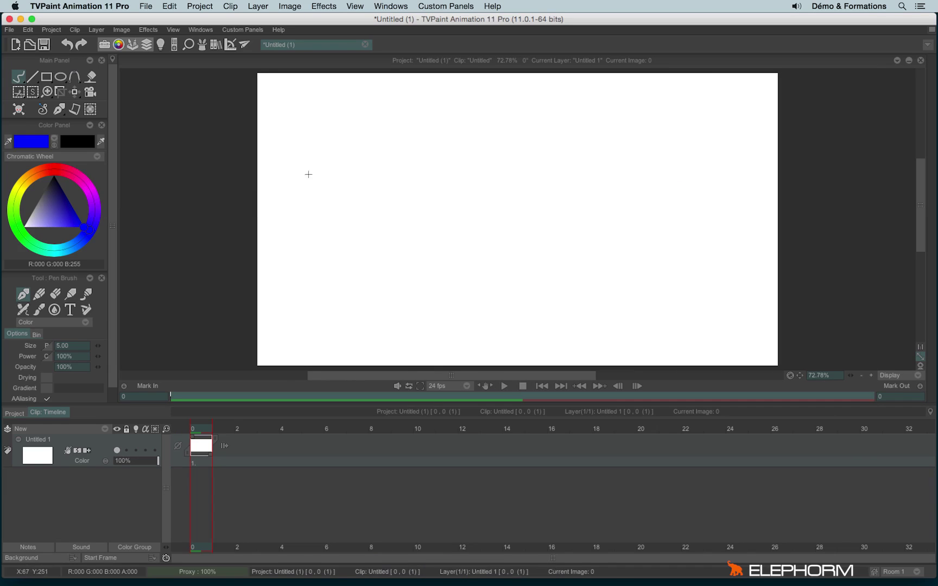
{"action": "mouse_move", "coordinate": [361, 181]}
{"action": "left_mouse_down"}
{"action": "mouse_move", "coordinate": [227, 251]}
{"action": "mouse_move", "coordinate": [521, 285]}
{"action": "mouse_move", "coordinate": [581, 159]}
{"action": "left_mouse_up"}
{"action": "mouse_move", "coordinate": [491, 176]}
{"action": "left_mouse_down"}
{"action": "mouse_move", "coordinate": [696, 108]}
{"action": "mouse_move", "coordinate": [410, 117]}
{"action": "mouse_move", "coordinate": [480, 277]}
{"action": "left_mouse_up"}
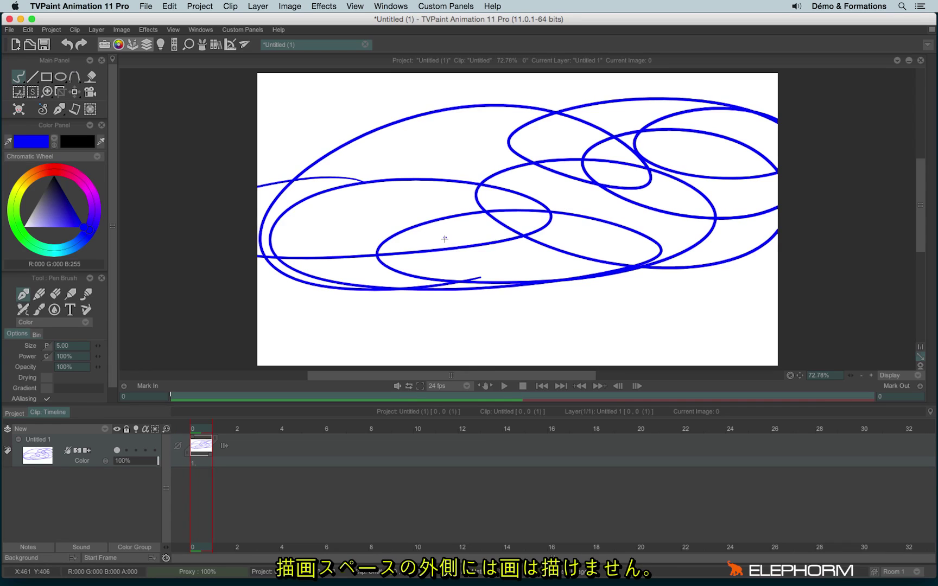
{"action": "left_click_drag", "start_coordinate": [281, 123], "coordinate": [224, 142]}
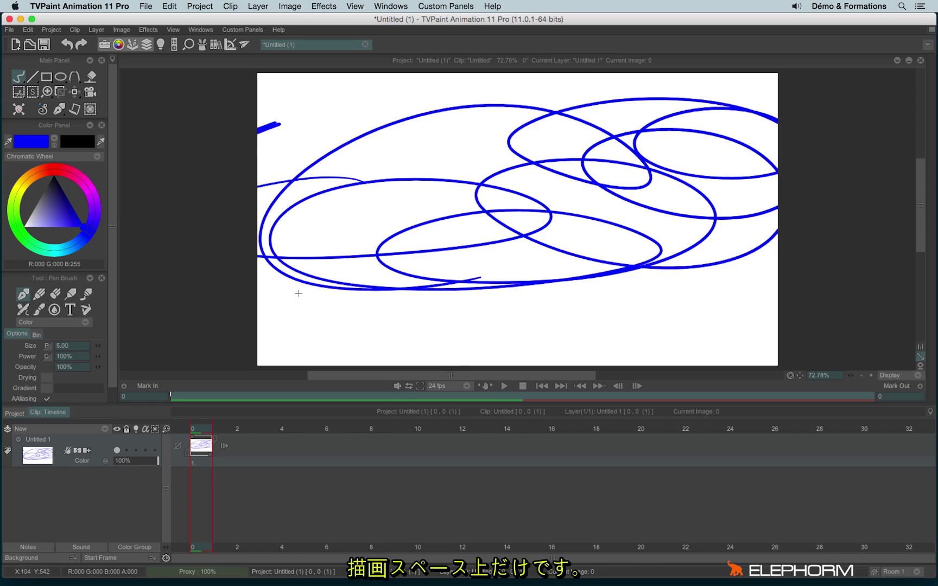
{"action": "left_click_drag", "start_coordinate": [281, 289], "coordinate": [357, 308]}
{"action": "mouse_move", "coordinate": [362, 357]}
{"action": "left_mouse_down"}
{"action": "mouse_move", "coordinate": [730, 345]}
{"action": "mouse_move", "coordinate": [540, 300]}
{"action": "mouse_move", "coordinate": [688, 205]}
{"action": "left_mouse_up"}
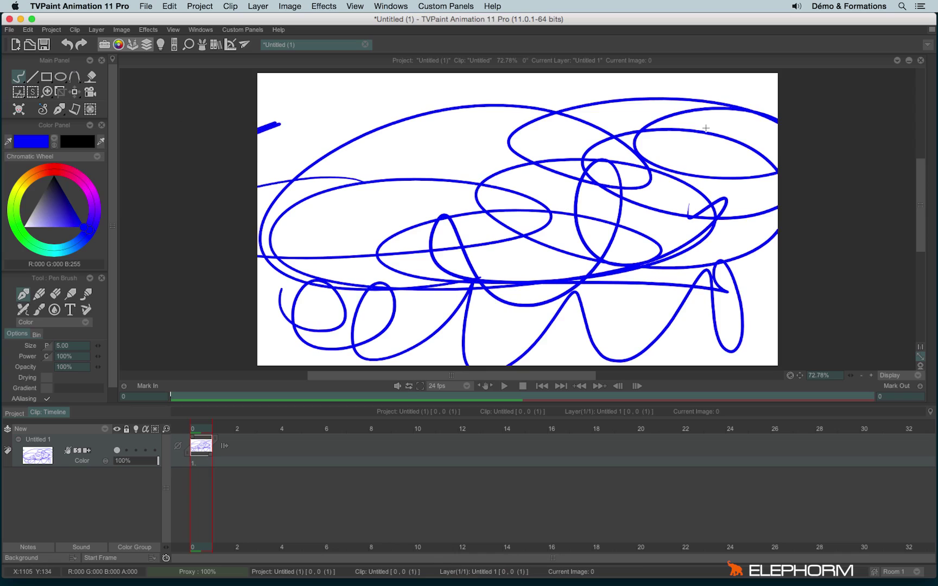
{"action": "key", "text": "BackSpace"}
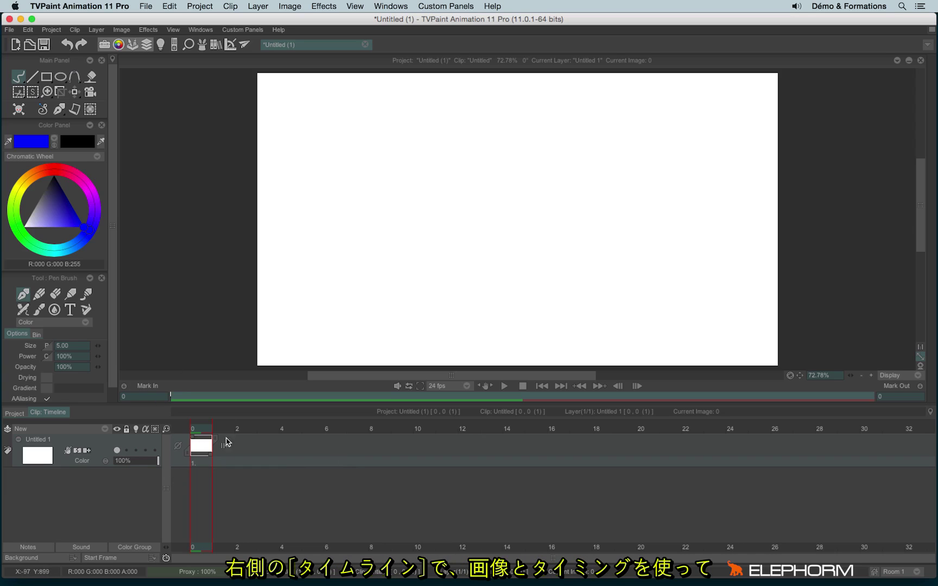
- Scrub the timeline, extend Untitled 1 to 27 frames, then undo the extension
{"action": "mouse_move", "coordinate": [203, 435]}
{"action": "left_mouse_down"}
{"action": "mouse_move", "coordinate": [618, 434]}
{"action": "mouse_move", "coordinate": [201, 434]}
{"action": "left_mouse_up"}
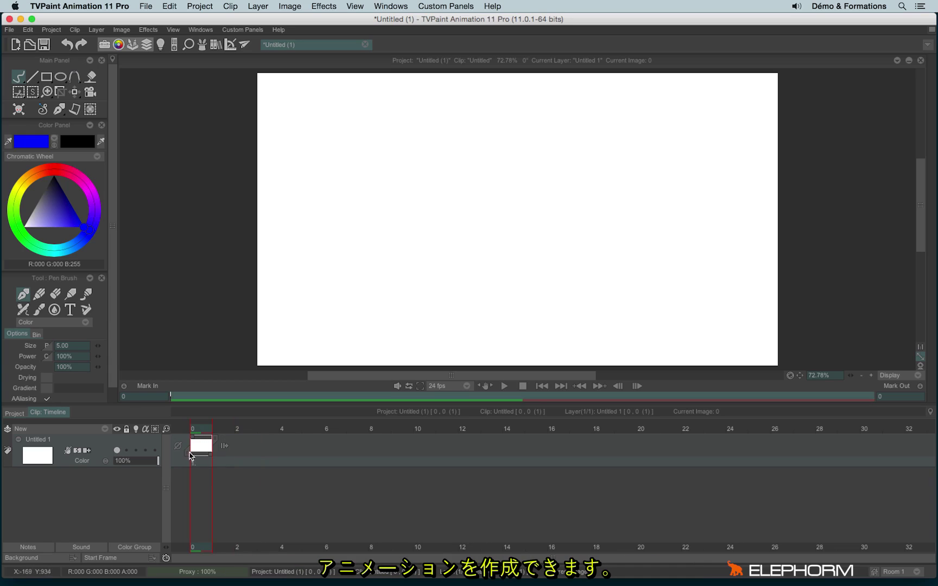
{"action": "left_click_drag", "start_coordinate": [216, 440], "coordinate": [806, 446]}
{"action": "left_click", "coordinate": [451, 344]}
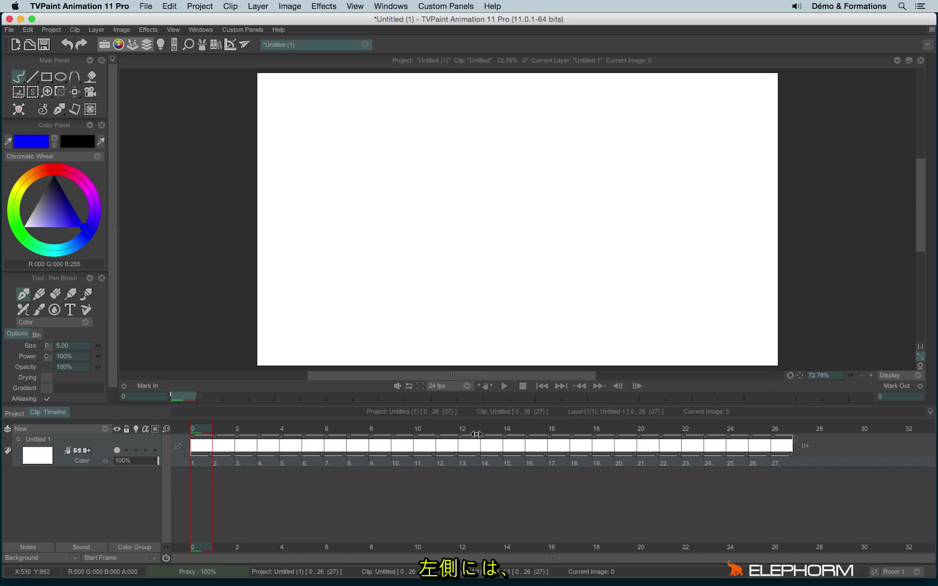
{"action": "key", "text": "super+z"}
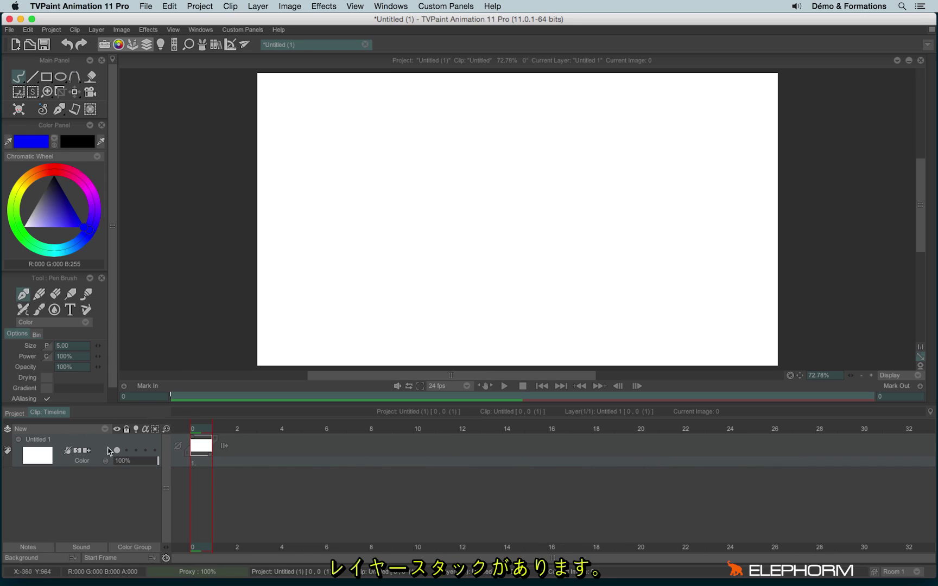
- Add two new animation layers, Anim_0 and Anim_1
{"action": "left_click", "coordinate": [86, 429]}
{"action": "left_click", "coordinate": [105, 429]}
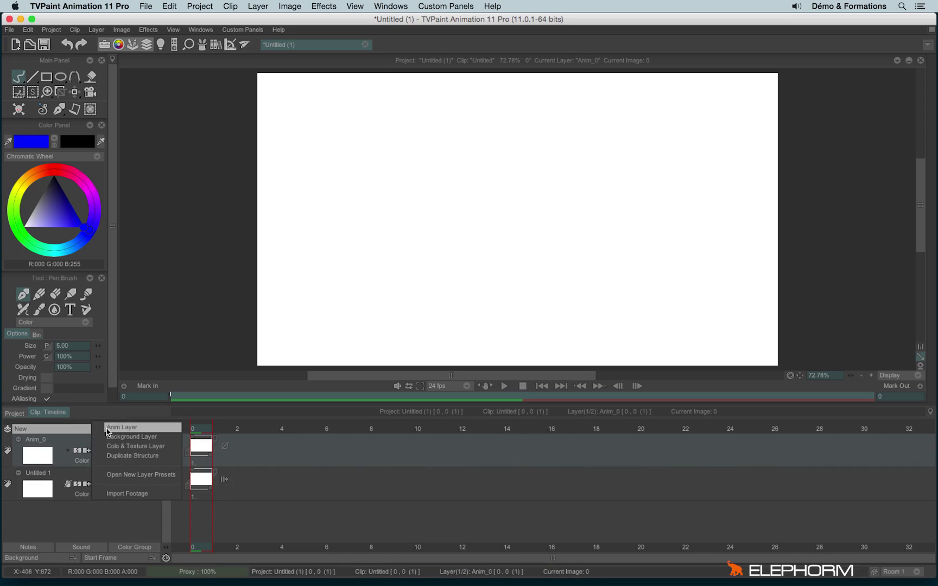
{"action": "left_click", "coordinate": [106, 446]}
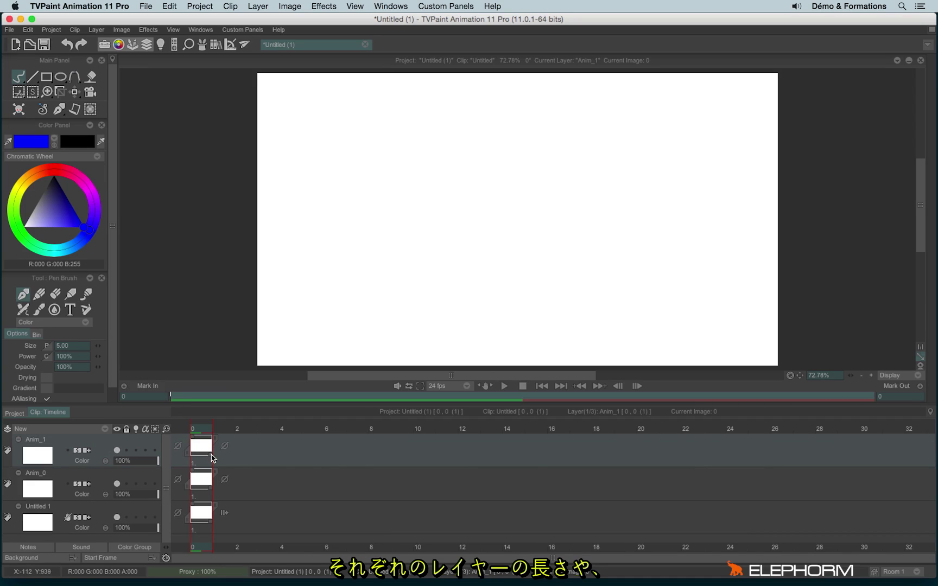
- Stretch Anim_1's image to 24 frames starting at frame 11, and shift Anim_0's image to frame 3
{"action": "left_click_drag", "start_coordinate": [213, 455], "coordinate": [551, 450]}
{"action": "left_click_drag", "start_coordinate": [365, 450], "coordinate": [608, 450]}
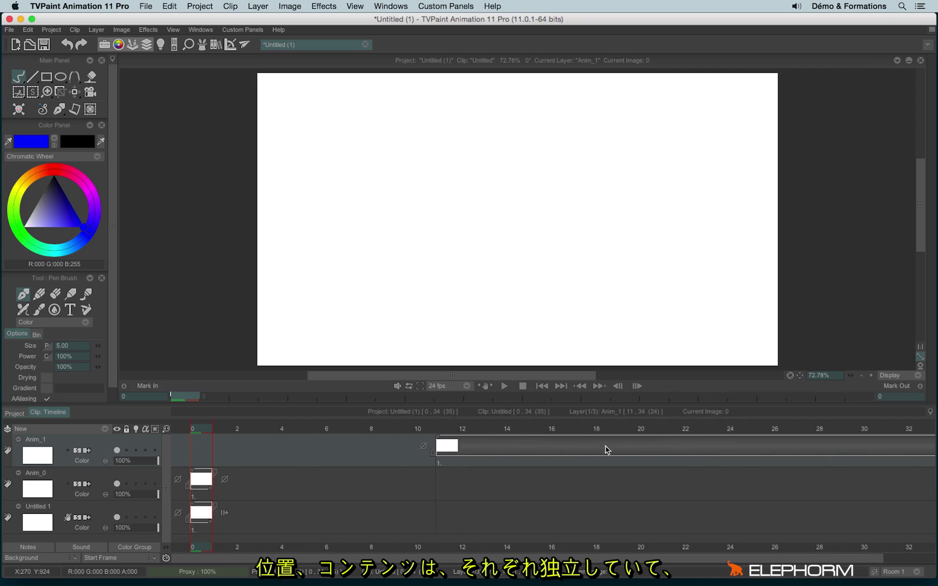
{"action": "left_click_drag", "start_coordinate": [222, 485], "coordinate": [289, 482]}
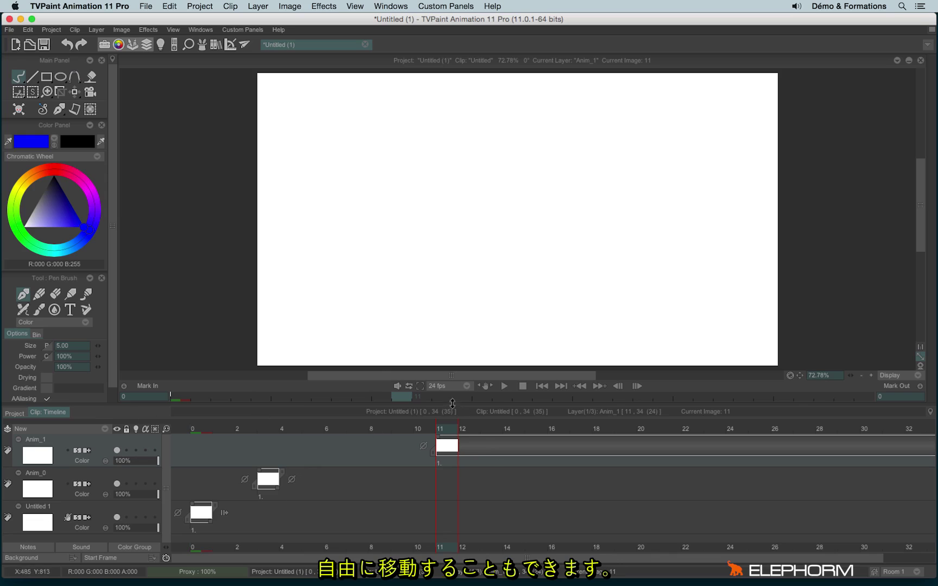
- Undock and redock the timeline twice, then pin it permanently along the bottom edge
{"action": "double_click", "coordinate": [409, 416]}
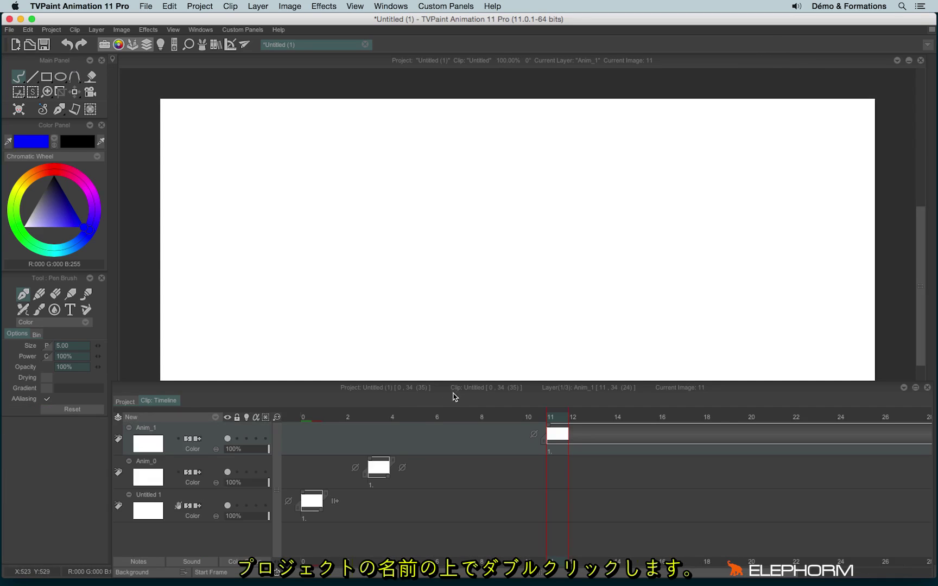
{"action": "left_click_drag", "start_coordinate": [460, 391], "coordinate": [356, 266]}
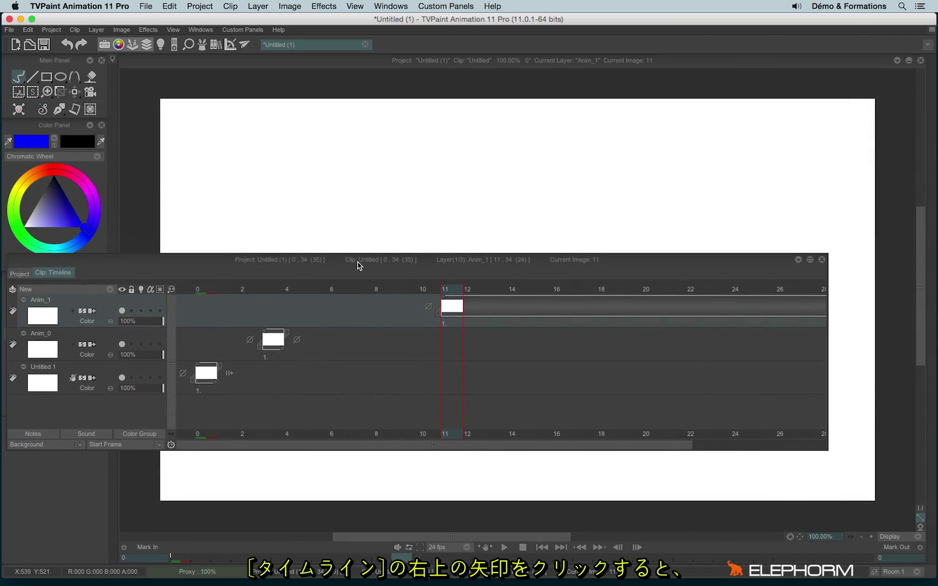
{"action": "left_click", "coordinate": [800, 260]}
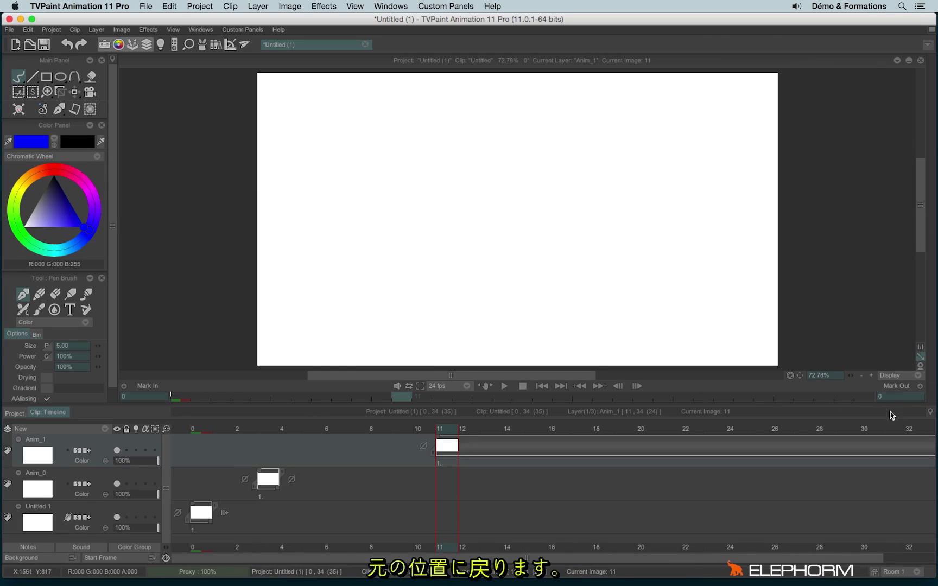
{"action": "double_click", "coordinate": [731, 412]}
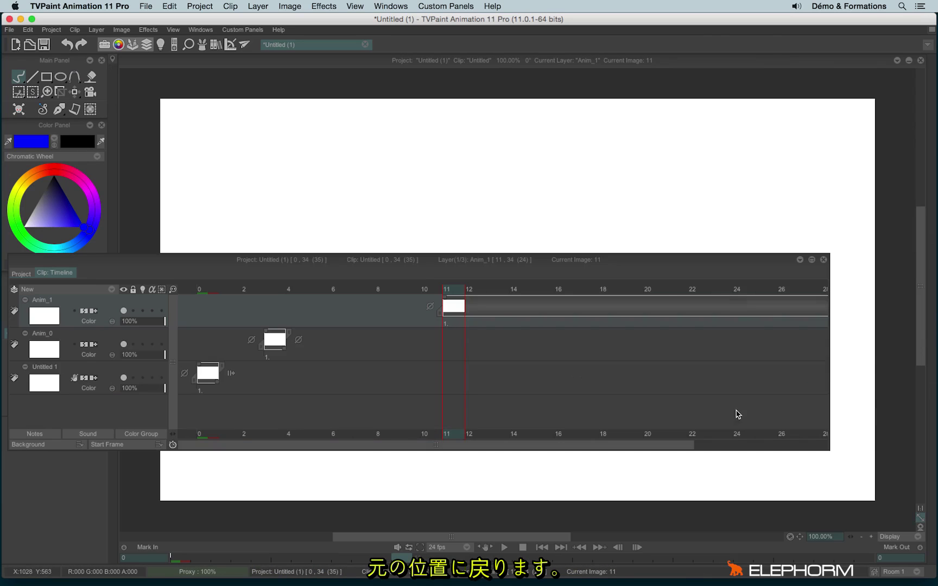
{"action": "left_click", "coordinate": [799, 260]}
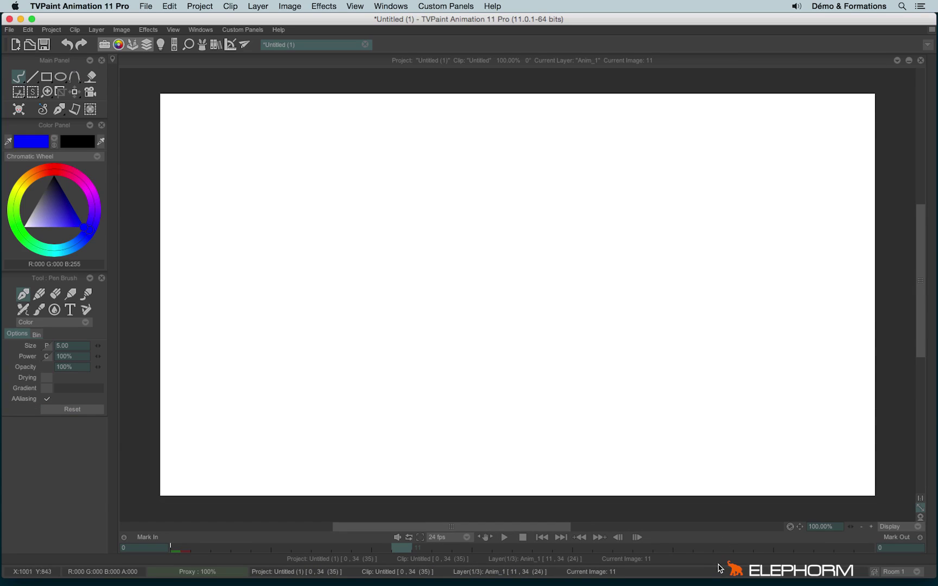
{"action": "mouse_move", "coordinate": [722, 567]}
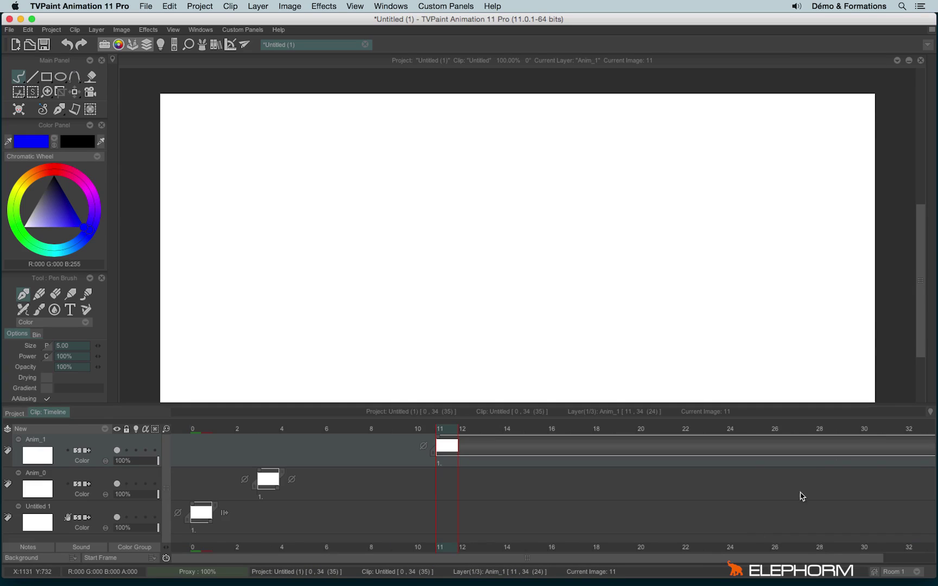
{"action": "left_click", "coordinate": [931, 412]}
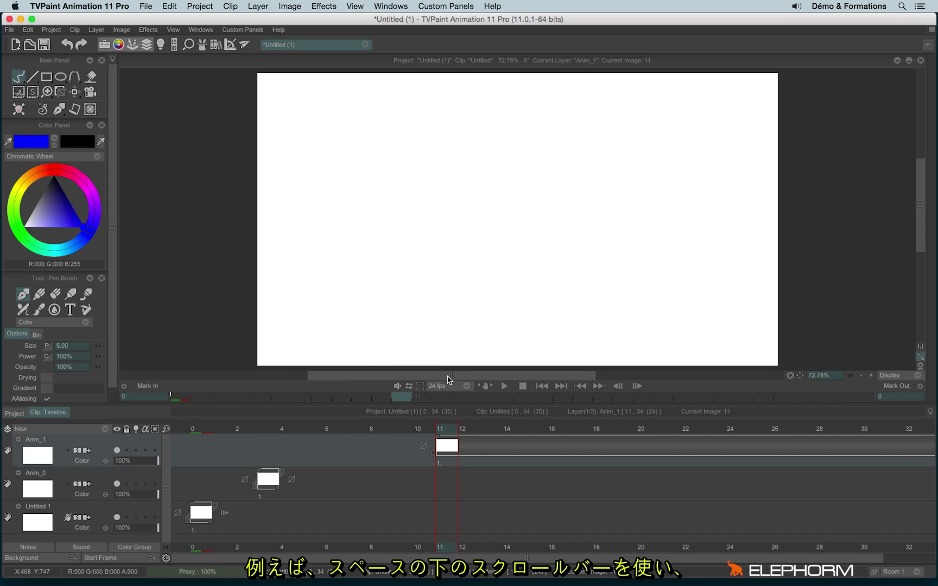
- Alt-drag the blank canvas to pan it to a new position in the view
{"action": "left_click_drag", "start_coordinate": [450, 380], "coordinate": [477, 381]}
{"action": "mouse_move", "coordinate": [919, 215]}
{"action": "left_mouse_down"}
{"action": "mouse_move", "coordinate": [921, 183]}
{"action": "mouse_move", "coordinate": [924, 262]}
{"action": "mouse_move", "coordinate": [923, 216]}
{"action": "mouse_move", "coordinate": [926, 229]}
{"action": "left_mouse_up"}
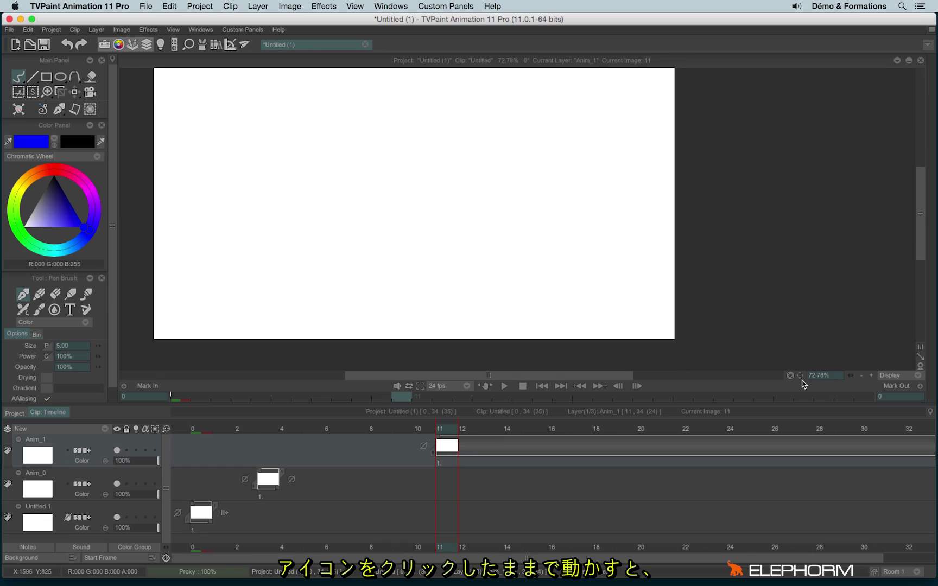
{"action": "mouse_move", "coordinate": [801, 377]}
{"action": "left_mouse_down"}
{"action": "mouse_move", "coordinate": [808, 347]}
{"action": "mouse_move", "coordinate": [792, 312]}
{"action": "mouse_move", "coordinate": [745, 361]}
{"action": "mouse_move", "coordinate": [809, 415]}
{"action": "mouse_move", "coordinate": [863, 386]}
{"action": "mouse_move", "coordinate": [797, 387]}
{"action": "mouse_move", "coordinate": [857, 377]}
{"action": "mouse_move", "coordinate": [825, 380]}
{"action": "mouse_move", "coordinate": [801, 396]}
{"action": "left_mouse_up"}
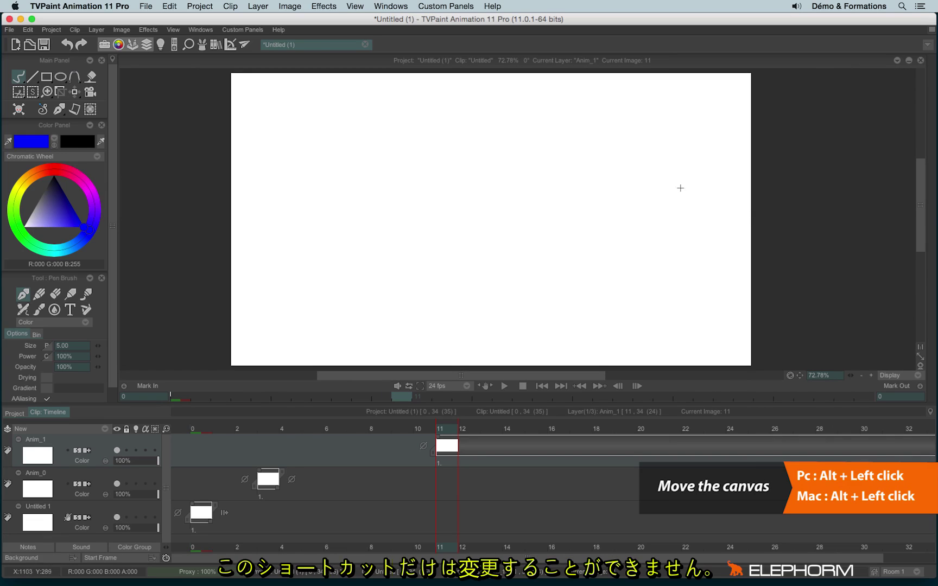
{"action": "mouse_move", "coordinate": [706, 190]}
{"action": "left_mouse_down"}
{"action": "mouse_move", "coordinate": [772, 243]}
{"action": "mouse_move", "coordinate": [659, 166]}
{"action": "mouse_move", "coordinate": [691, 329]}
{"action": "mouse_move", "coordinate": [716, 165]}
{"action": "mouse_move", "coordinate": [635, 300]}
{"action": "mouse_move", "coordinate": [767, 186]}
{"action": "mouse_move", "coordinate": [597, 249]}
{"action": "mouse_move", "coordinate": [769, 215]}
{"action": "mouse_move", "coordinate": [620, 231]}
{"action": "mouse_move", "coordinate": [744, 260]}
{"action": "mouse_move", "coordinate": [738, 190]}
{"action": "mouse_move", "coordinate": [645, 168]}
{"action": "mouse_move", "coordinate": [730, 166]}
{"action": "mouse_move", "coordinate": [742, 185]}
{"action": "mouse_move", "coordinate": [715, 200]}
{"action": "left_mouse_up"}
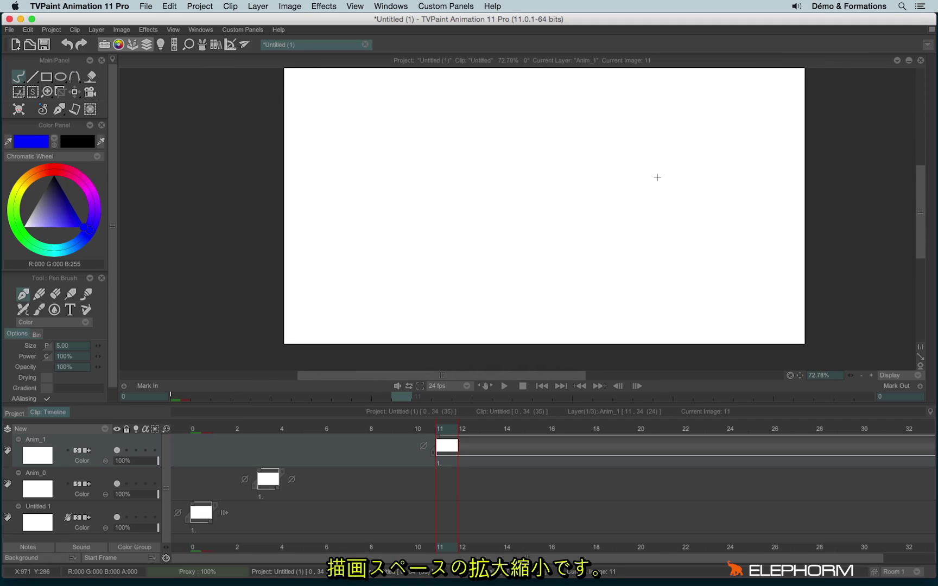
- Step the canvas zoom out and back in to 100% with the zoom buttons
{"action": "left_click_drag", "start_coordinate": [658, 177], "coordinate": [688, 231]}
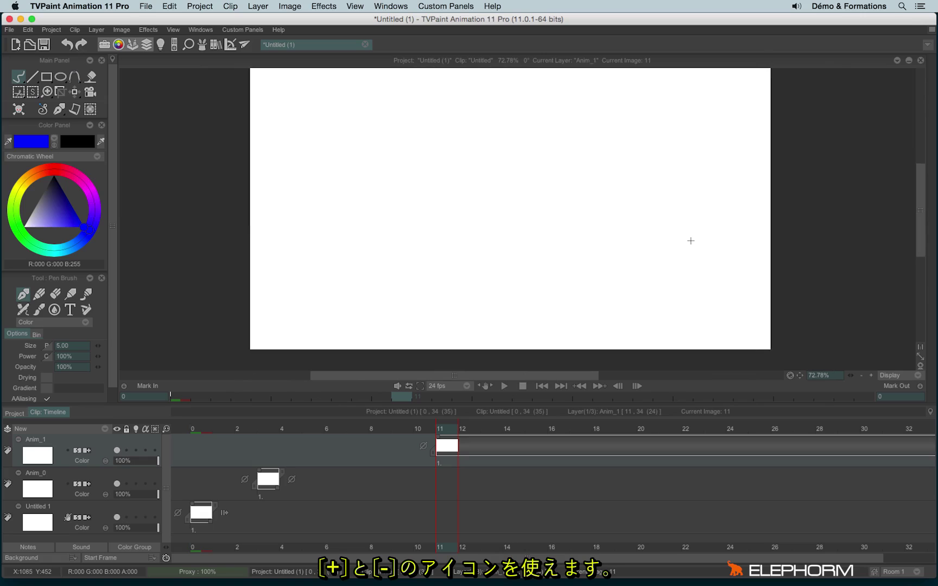
{"action": "left_click", "coordinate": [871, 377]}
{"action": "left_click", "coordinate": [863, 377]}
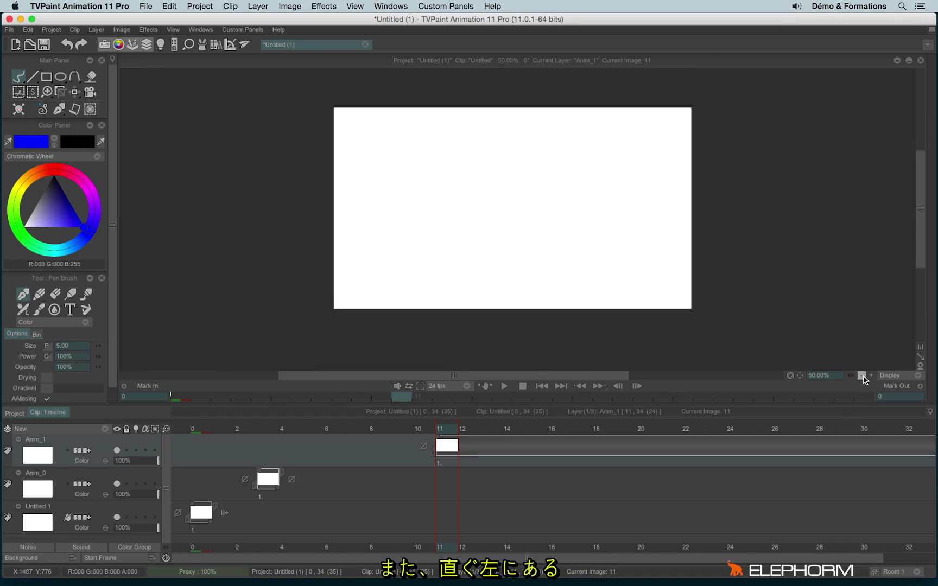
{"action": "left_click", "coordinate": [862, 377]}
{"action": "left_click", "coordinate": [863, 376]}
{"action": "left_click", "coordinate": [870, 376]}
{"action": "left_click", "coordinate": [870, 377]}
{"action": "left_click", "coordinate": [870, 376]}
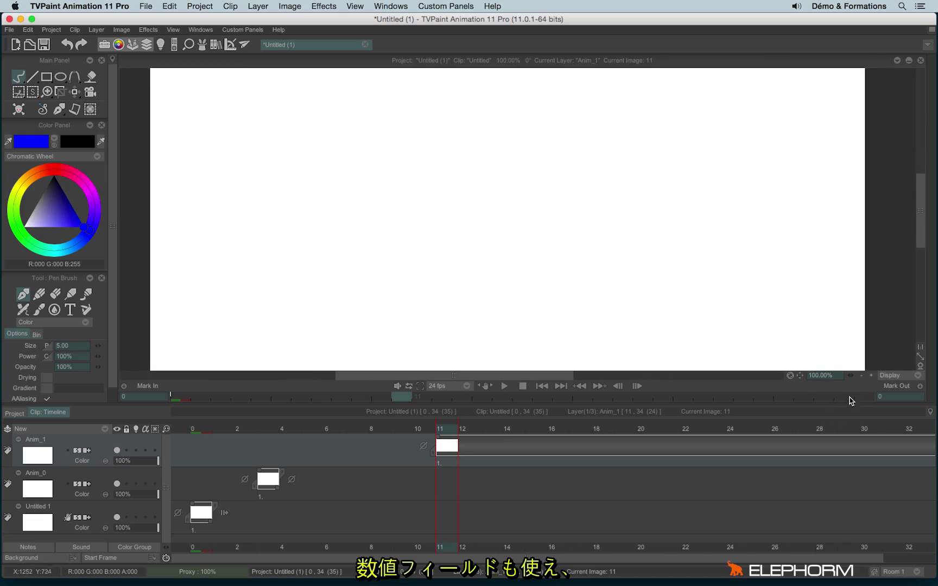
- Enter 75% in the zoom field, then drag the zoom arrows down to about 58%
{"action": "left_click", "coordinate": [823, 375]}
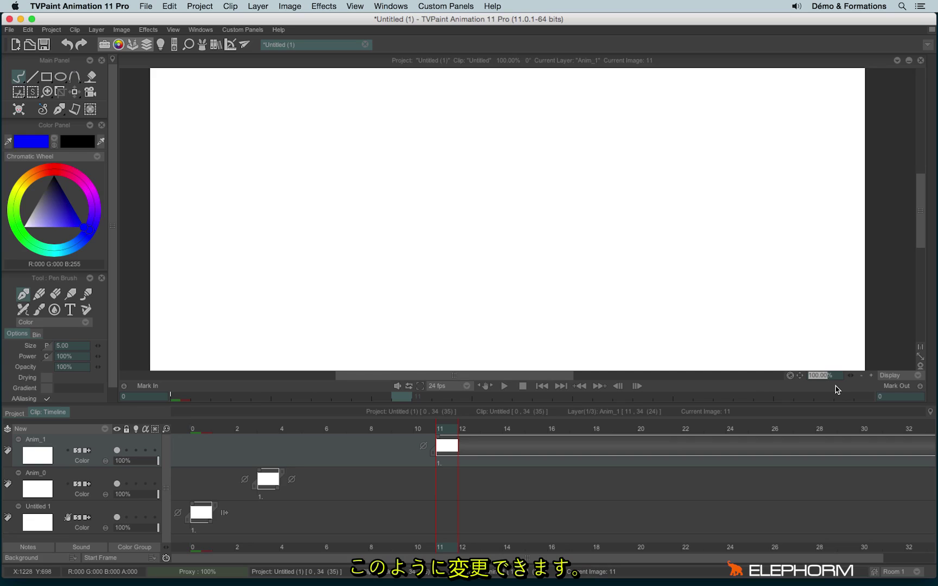
{"action": "type", "text": "75"}
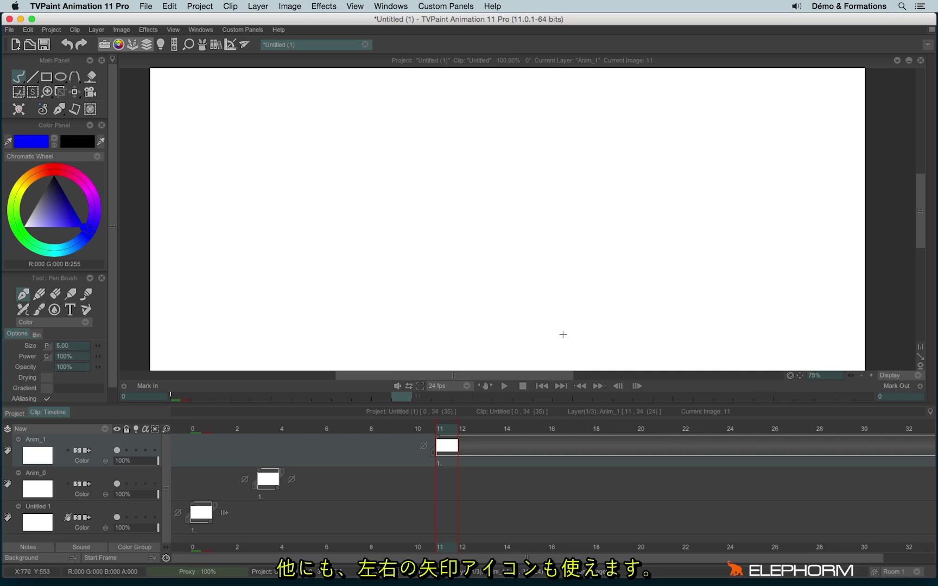
{"action": "key", "text": "Return"}
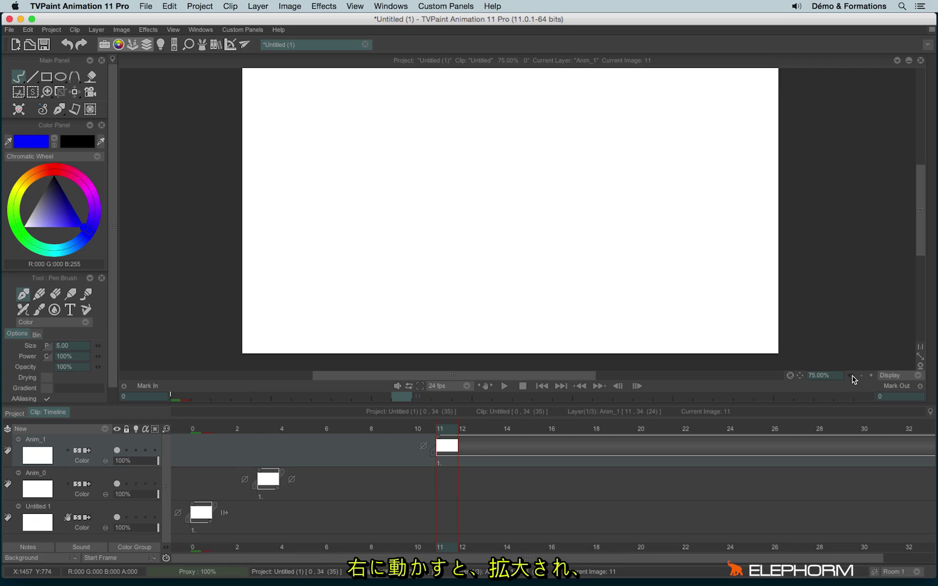
{"action": "left_click_drag", "start_coordinate": [854, 378], "coordinate": [832, 385]}
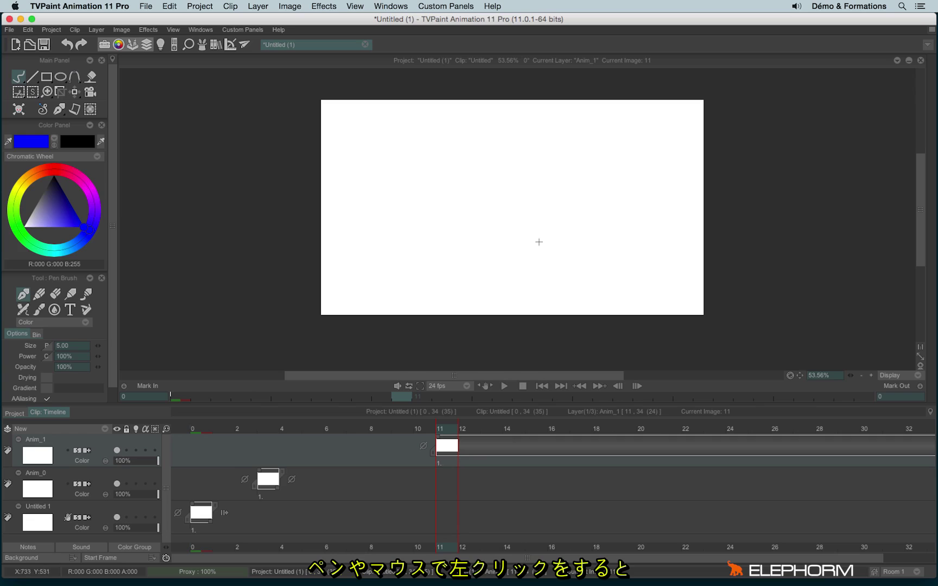
- Move the canvas around in the view and zoom it in and back out
{"action": "scroll", "coordinate": [539, 198], "scroll_direction": "right", "scroll_amount": 3}
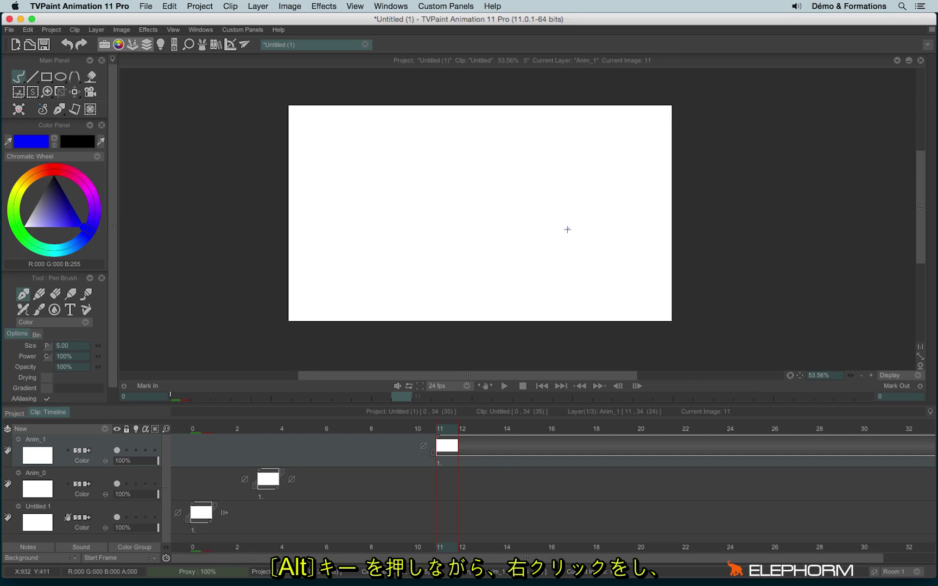
{"action": "mouse_move", "coordinate": [567, 230]}
{"action": "left_mouse_down"}
{"action": "mouse_move", "coordinate": [492, 281]}
{"action": "mouse_move", "coordinate": [542, 195]}
{"action": "left_mouse_up"}
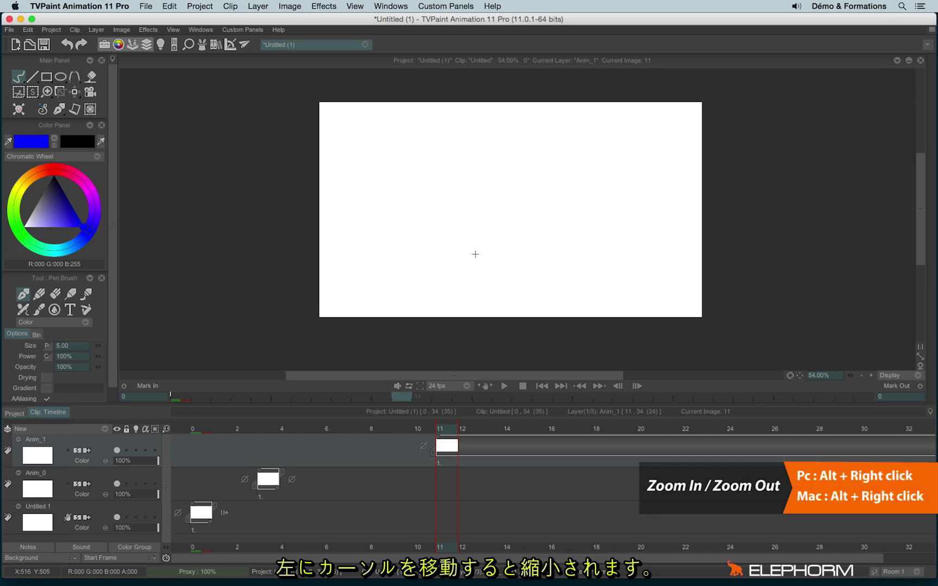
{"action": "left_click_drag", "start_coordinate": [475, 254], "coordinate": [450, 266]}
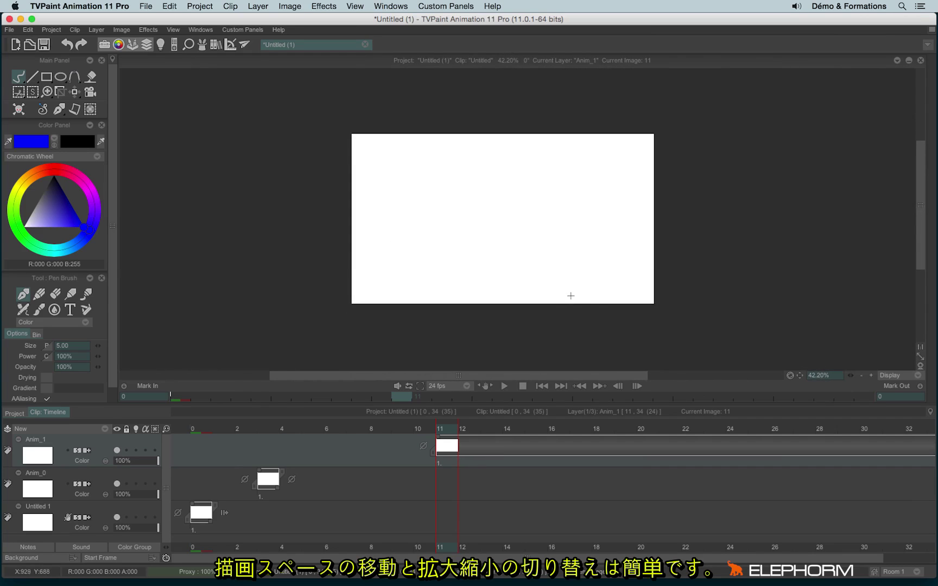
{"action": "left_click_drag", "start_coordinate": [576, 260], "coordinate": [547, 249]}
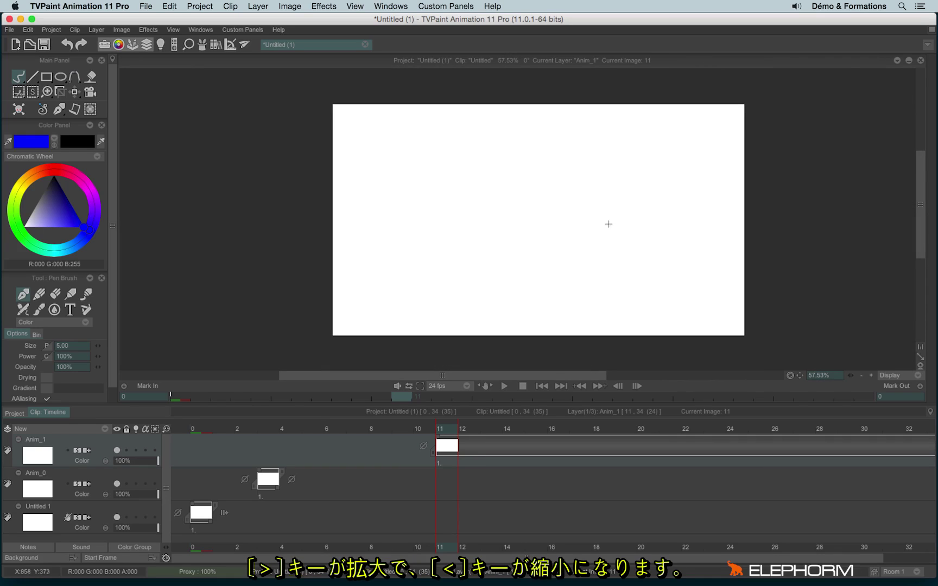
- Draw a second blue zigzag below the first to make an S, then zoom out and back to 75%
{"action": "mouse_move", "coordinate": [557, 153]}
{"action": "left_mouse_down"}
{"action": "mouse_move", "coordinate": [509, 179]}
{"action": "mouse_move", "coordinate": [566, 227]}
{"action": "mouse_move", "coordinate": [515, 256]}
{"action": "left_mouse_up"}
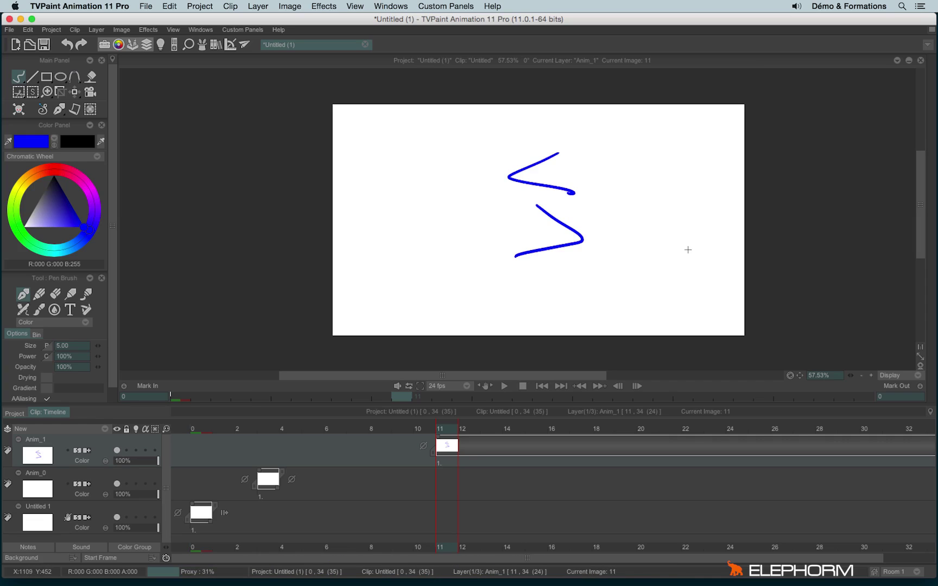
{"action": "scroll", "coordinate": [688, 250], "scroll_direction": "down", "scroll_amount": 5}
{"action": "scroll", "coordinate": [688, 249], "scroll_direction": "up", "scroll_amount": 5}
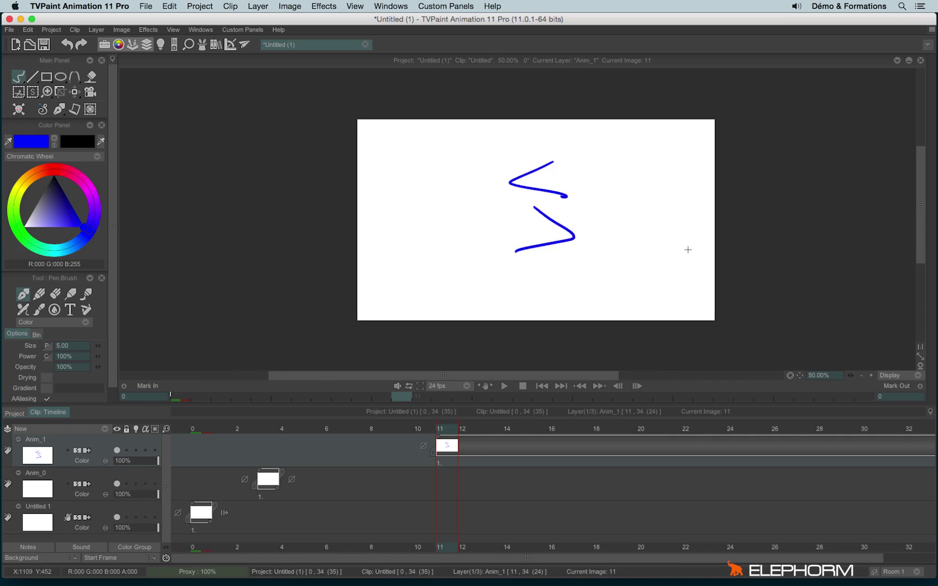
{"action": "scroll", "coordinate": [688, 250], "scroll_direction": "down", "scroll_amount": 4}
{"action": "scroll", "coordinate": [688, 249], "scroll_direction": "up", "scroll_amount": 4}
{"action": "scroll", "coordinate": [688, 250], "scroll_direction": "down", "scroll_amount": 3}
{"action": "scroll", "coordinate": [688, 250], "scroll_direction": "up", "scroll_amount": 3}
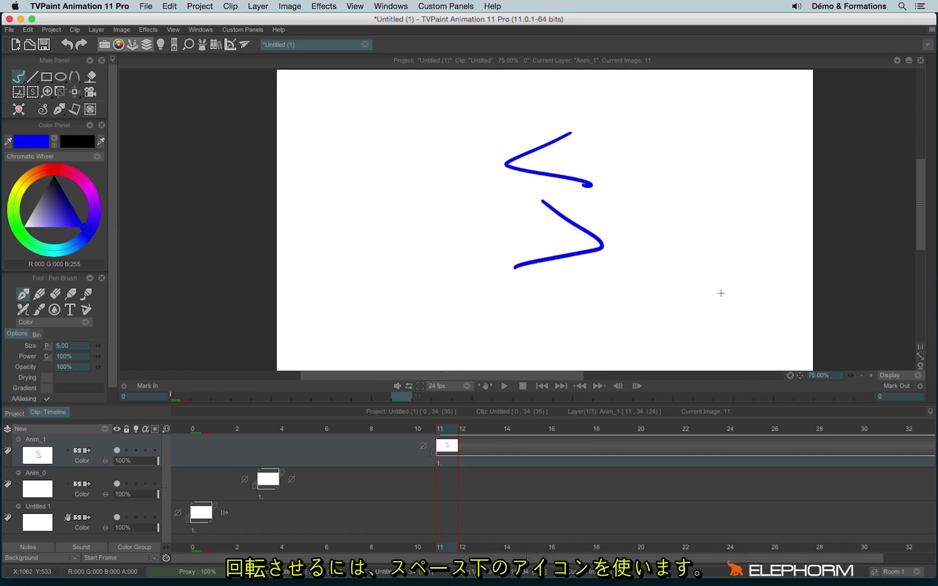
- Tilt the canvas with the Rotate View icon and rotation guides, swinging it both ways, then zoom in and out
{"action": "left_click", "coordinate": [790, 376]}
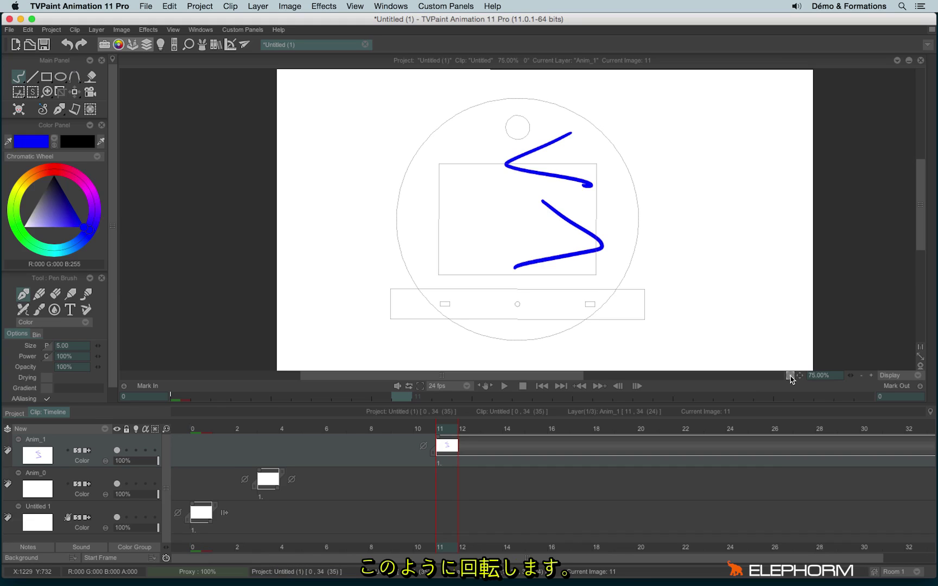
{"action": "left_click_drag", "start_coordinate": [791, 380], "coordinate": [818, 349]}
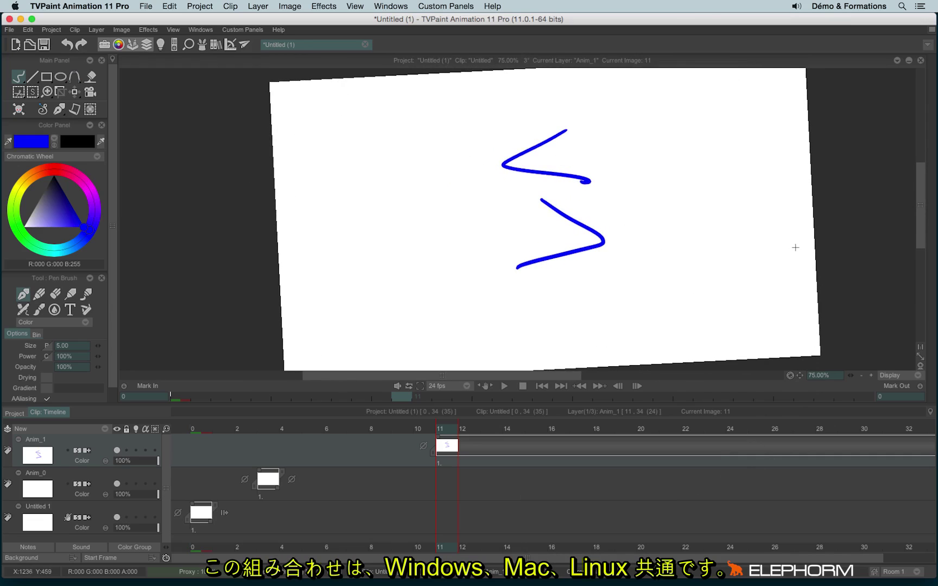
{"action": "key", "text": "shift+space"}
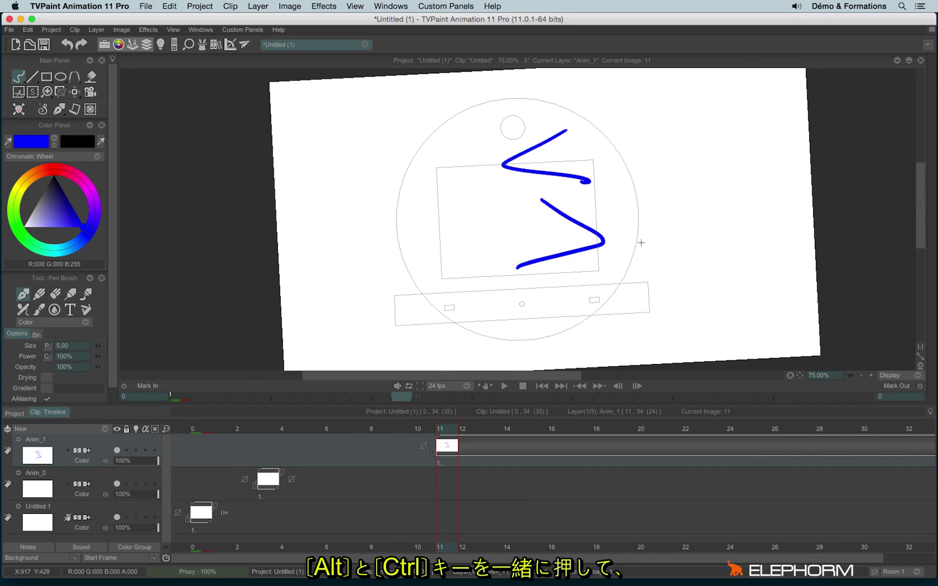
{"action": "mouse_move", "coordinate": [618, 243]}
{"action": "left_mouse_down"}
{"action": "mouse_move", "coordinate": [748, 212]}
{"action": "mouse_move", "coordinate": [689, 109]}
{"action": "mouse_move", "coordinate": [703, 369]}
{"action": "mouse_move", "coordinate": [762, 120]}
{"action": "mouse_move", "coordinate": [705, 359]}
{"action": "mouse_move", "coordinate": [754, 163]}
{"action": "mouse_move", "coordinate": [728, 359]}
{"action": "mouse_move", "coordinate": [755, 283]}
{"action": "mouse_move", "coordinate": [711, 364]}
{"action": "mouse_move", "coordinate": [769, 180]}
{"action": "mouse_move", "coordinate": [773, 257]}
{"action": "mouse_move", "coordinate": [754, 263]}
{"action": "left_mouse_up"}
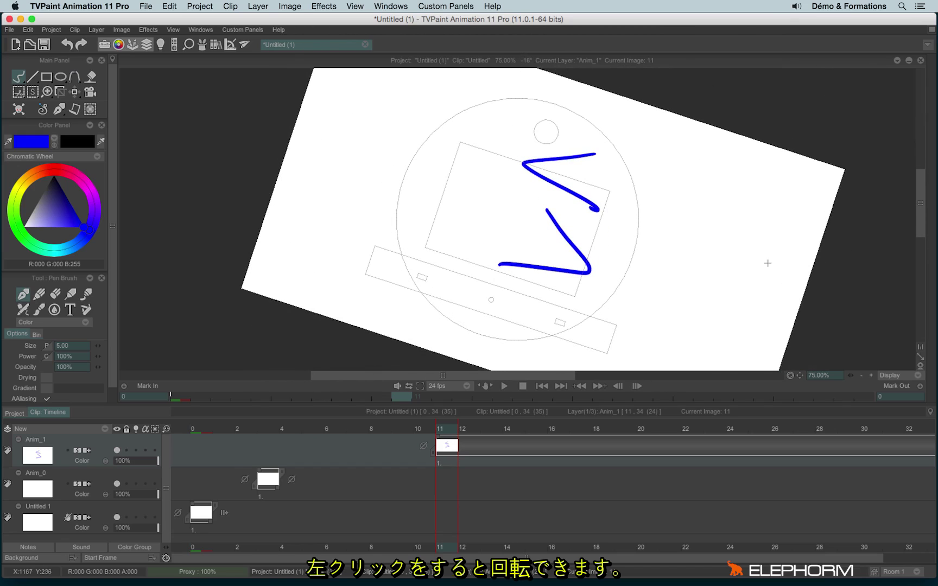
{"action": "mouse_move", "coordinate": [721, 313]}
{"action": "left_mouse_down"}
{"action": "mouse_move", "coordinate": [767, 120]}
{"action": "mouse_move", "coordinate": [732, 174]}
{"action": "mouse_move", "coordinate": [750, 274]}
{"action": "mouse_move", "coordinate": [648, 273]}
{"action": "left_mouse_up"}
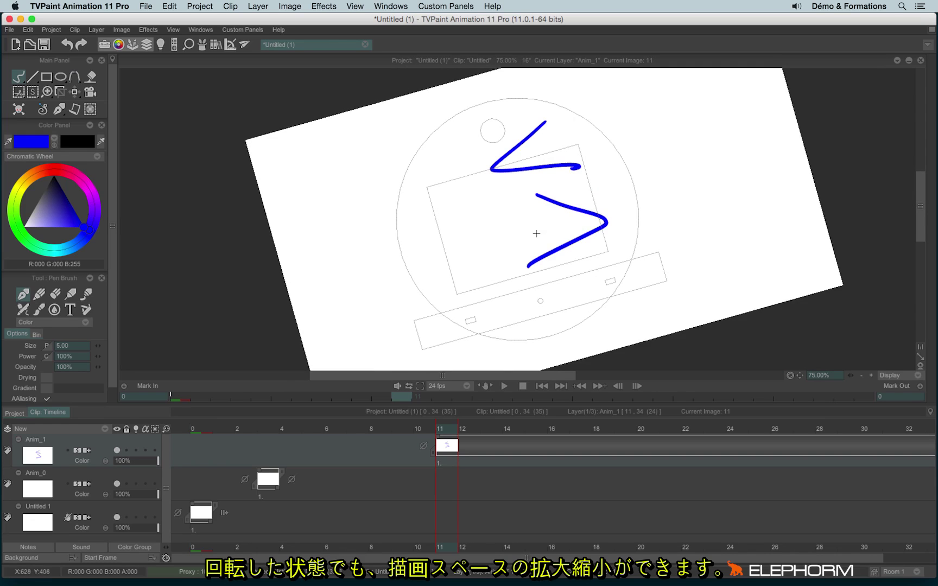
{"action": "scroll", "coordinate": [536, 239], "scroll_direction": "up", "scroll_amount": 5}
{"action": "scroll", "coordinate": [677, 180], "scroll_direction": "down", "scroll_amount": 4}
{"action": "scroll", "coordinate": [518, 242], "scroll_direction": "up", "scroll_amount": 4}
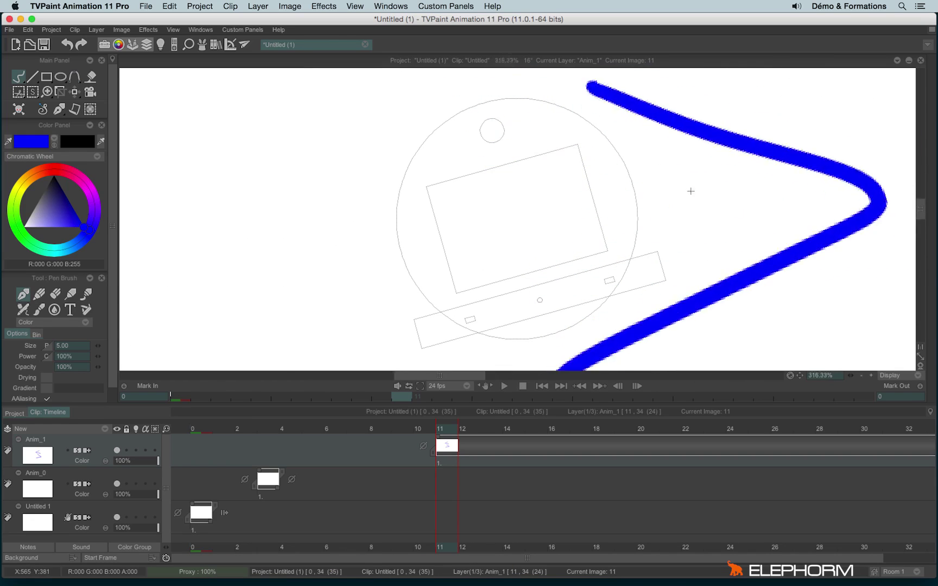
{"action": "scroll", "coordinate": [626, 216], "scroll_direction": "down", "scroll_amount": 4}
- Zoom briefly, then use Reset from the Rotate View icon and Shift+Home to straighten the view
{"action": "scroll", "coordinate": [731, 195], "scroll_direction": "up", "scroll_amount": 4}
{"action": "scroll", "coordinate": [523, 240], "scroll_direction": "down", "scroll_amount": 4}
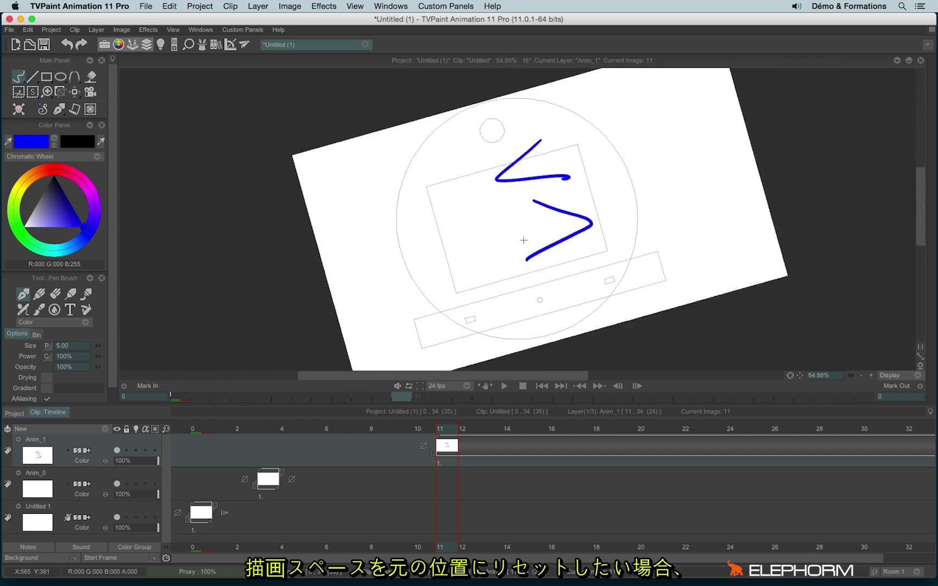
{"action": "scroll", "coordinate": [643, 194], "scroll_direction": "up", "scroll_amount": 4}
{"action": "scroll", "coordinate": [521, 236], "scroll_direction": "down", "scroll_amount": 4}
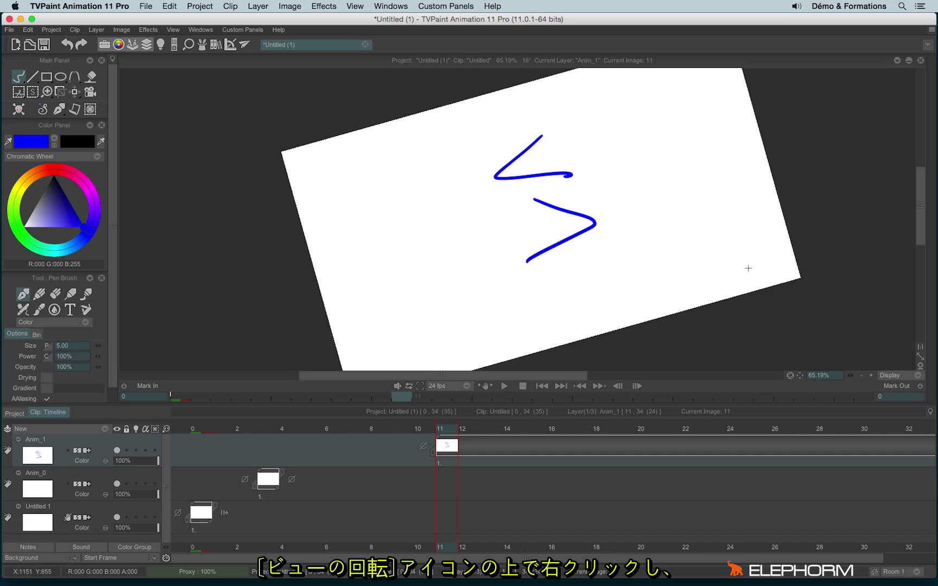
{"action": "left_click", "coordinate": [790, 377]}
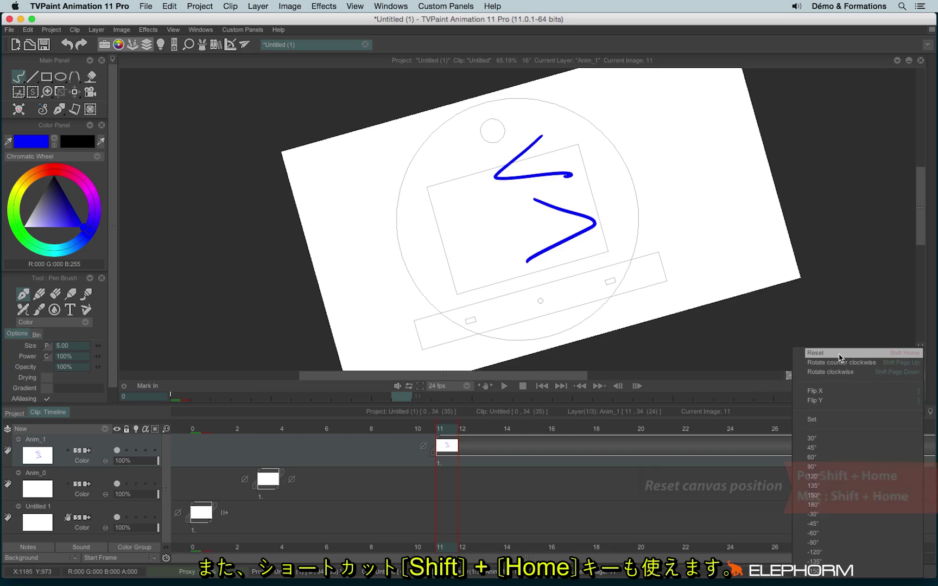
{"action": "left_click", "coordinate": [899, 354]}
{"action": "key", "text": "shift+Home"}
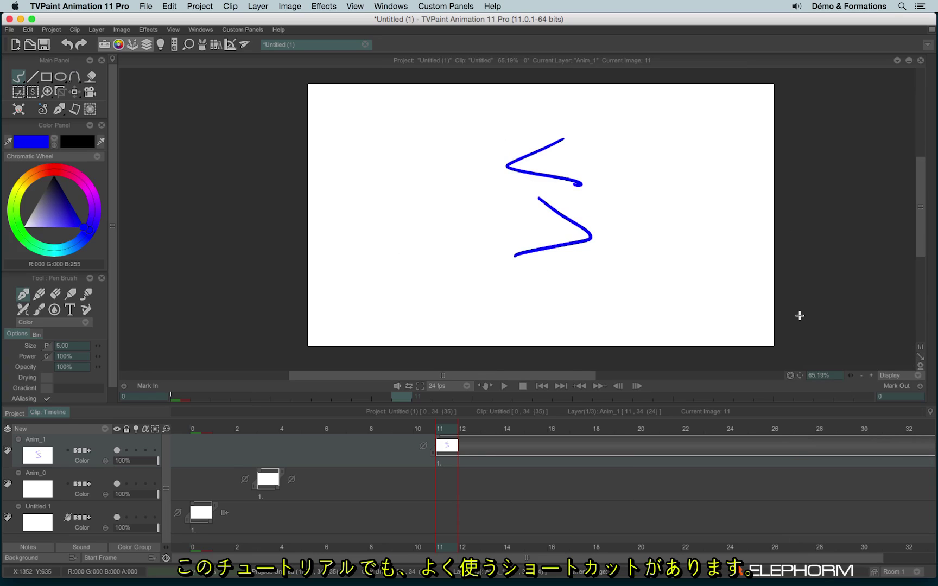
- Scribble blue loops over the S, clear it with the skull icon, undo, then clear with Backspace
{"action": "mouse_move", "coordinate": [480, 179]}
{"action": "left_mouse_down"}
{"action": "mouse_move", "coordinate": [476, 214]}
{"action": "mouse_move", "coordinate": [565, 233]}
{"action": "mouse_move", "coordinate": [574, 277]}
{"action": "mouse_move", "coordinate": [551, 265]}
{"action": "left_mouse_up"}
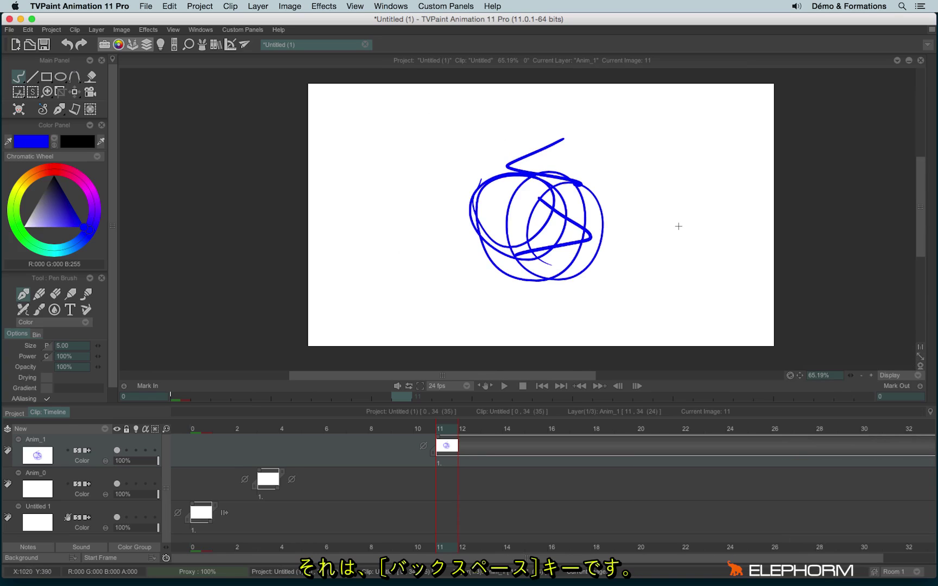
{"action": "left_click", "coordinate": [19, 110]}
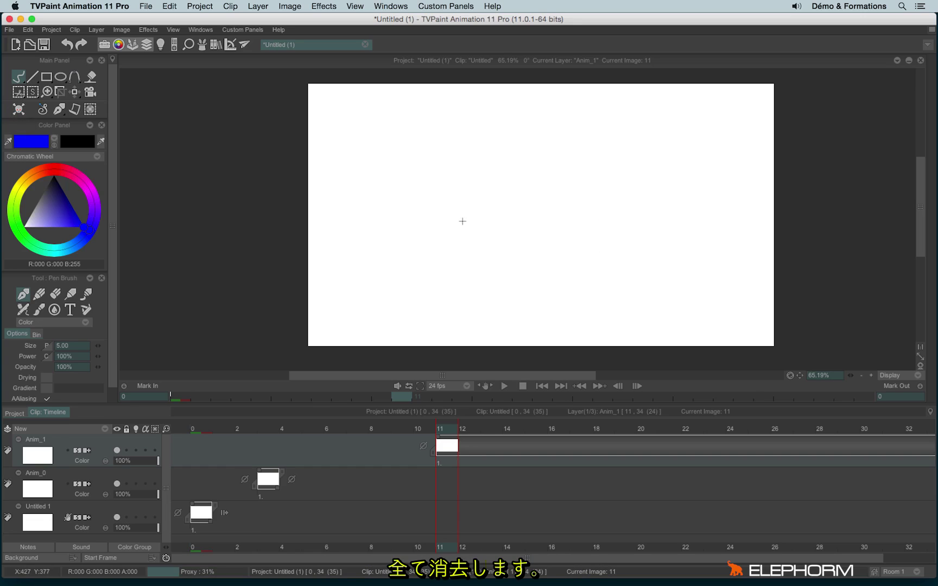
{"action": "key", "text": "ctrl+z"}
{"action": "key", "text": "BackSpace"}
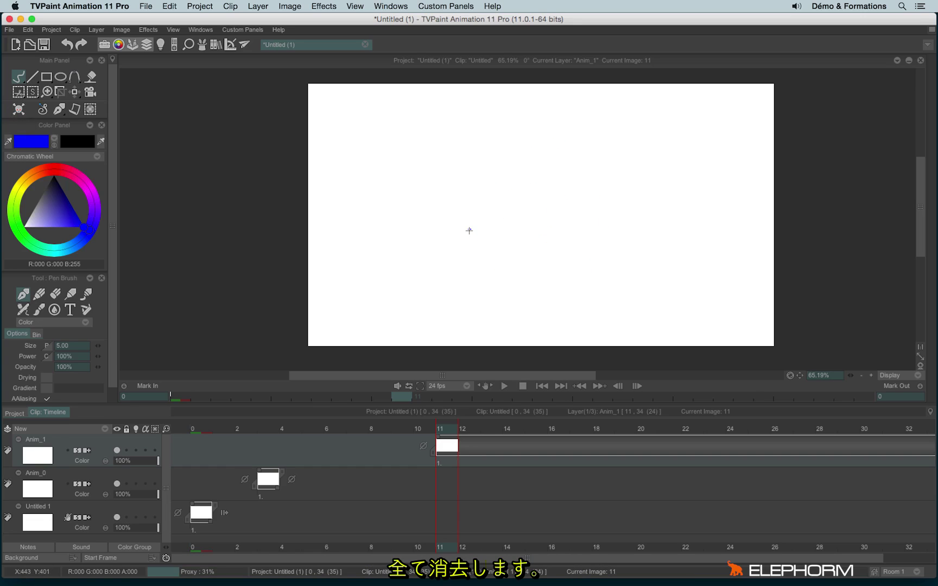